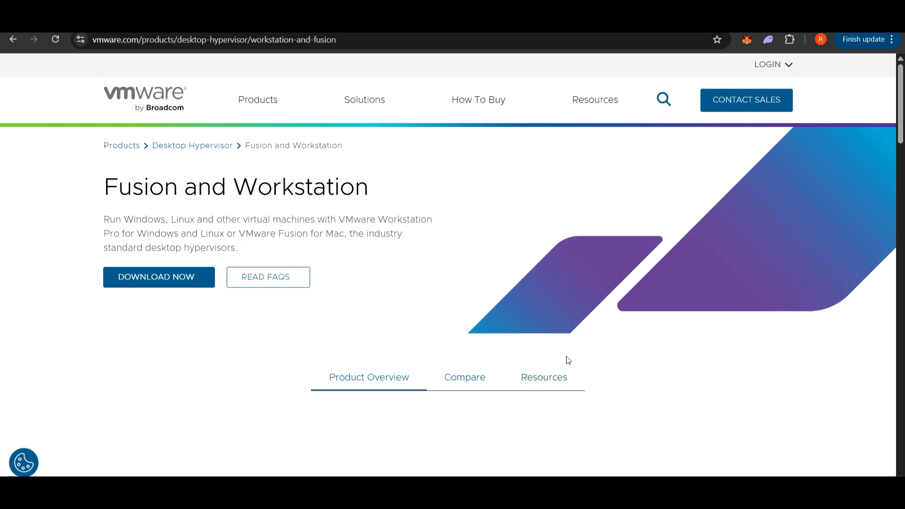
Step: Open the download link for VMware Workstation Pro for PC on the Fusion and Workstation page
scroll(565, 358, "down", 2)
scroll(535, 303, "down", 1)
scroll(535, 303, "down", 5)
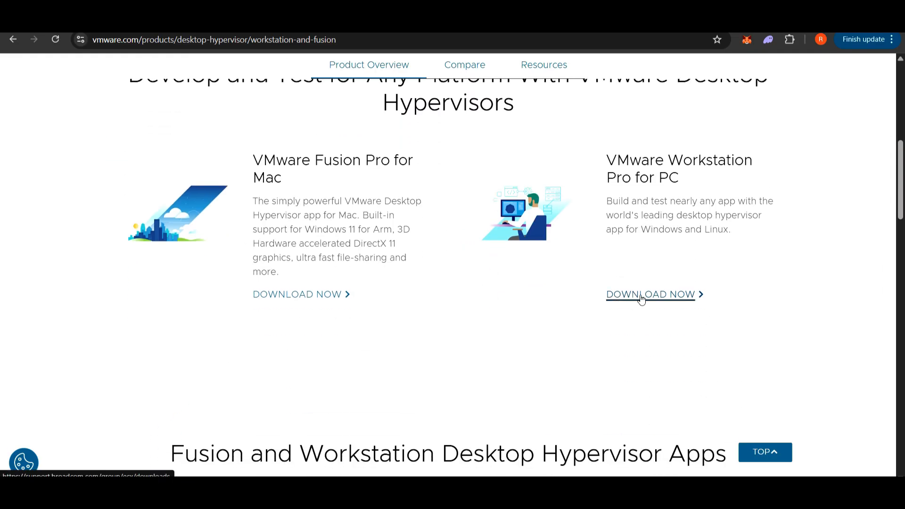
left_click(641, 298)
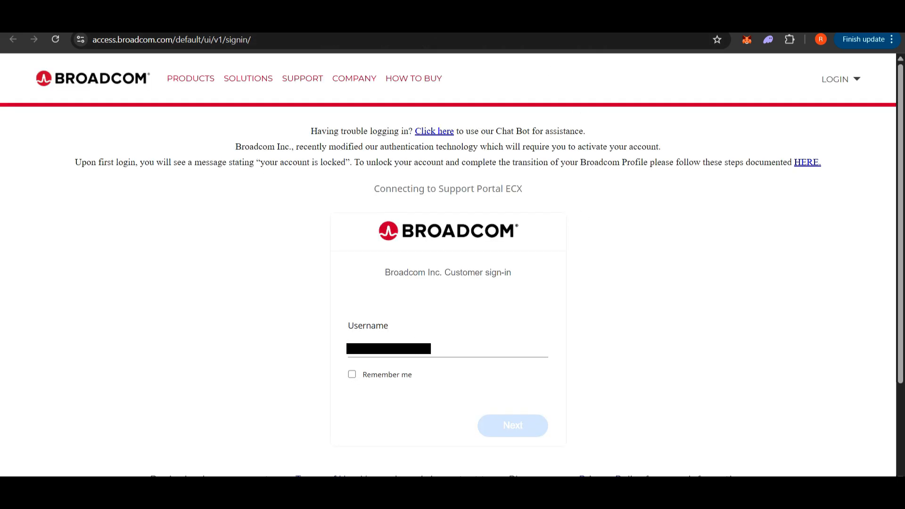
Step: Sign in to the Broadcom support portal with the account username and password
type("****")
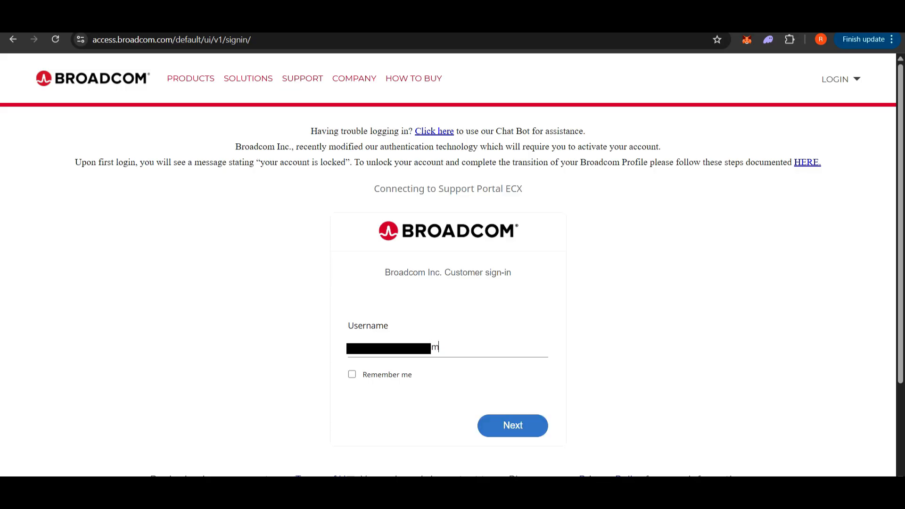
left_click(514, 429)
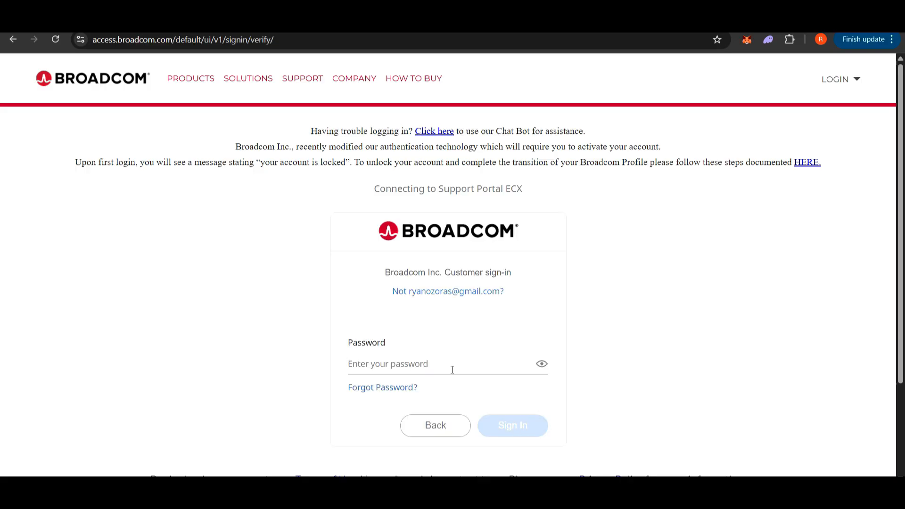
type("********")
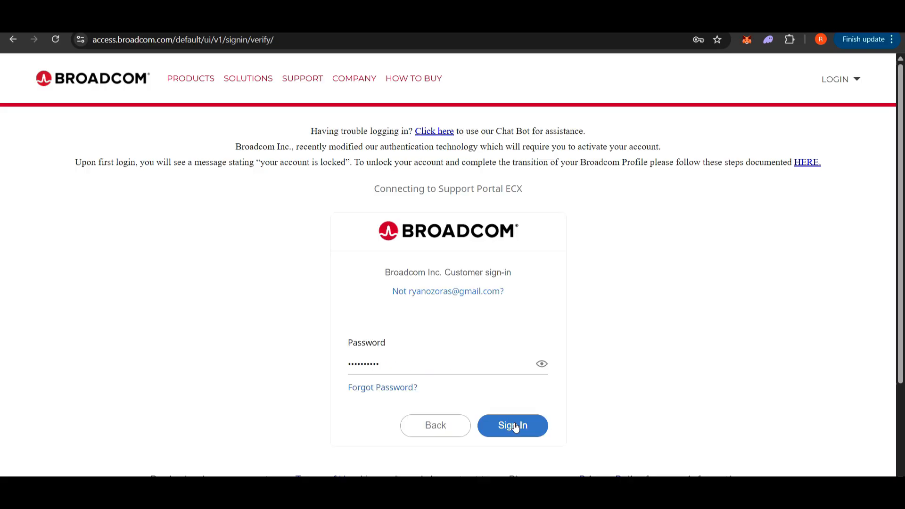
left_click(513, 425)
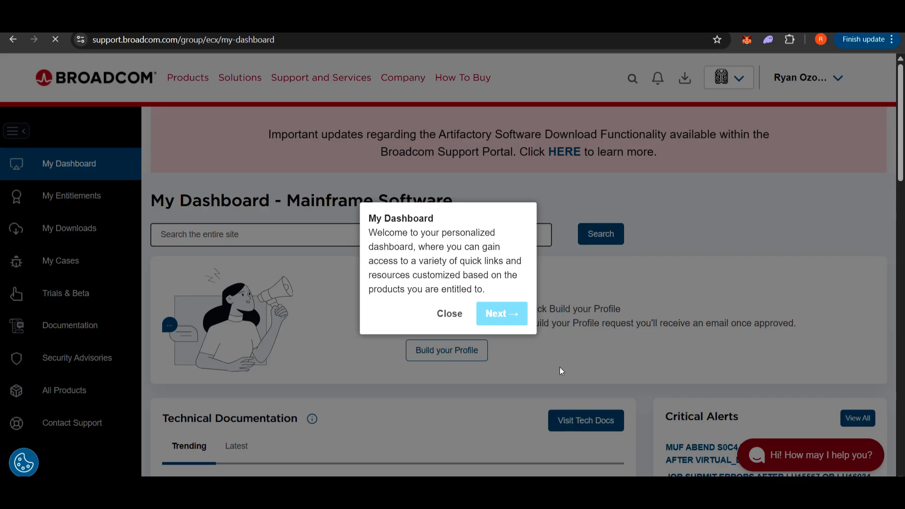
Step: Dismiss the dashboard welcome tour and open the list of free software downloads from My Downloads
left_click(455, 316)
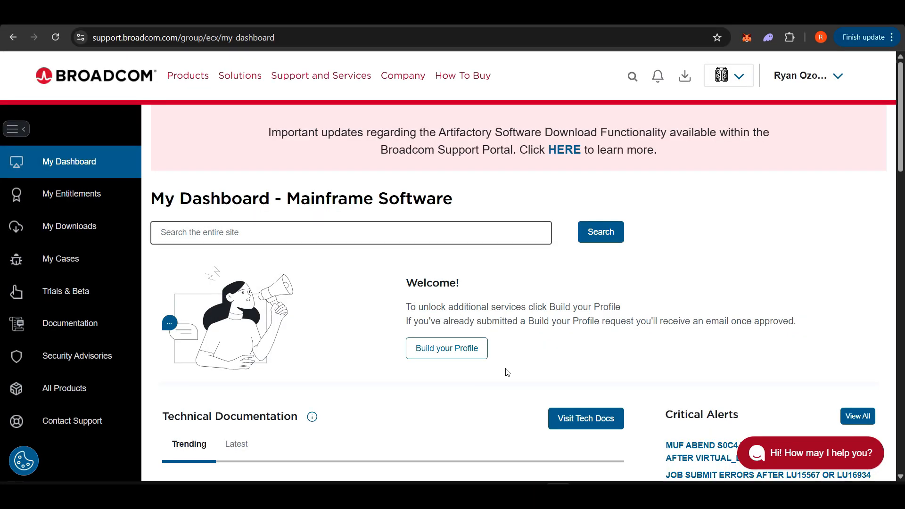
left_click(60, 226)
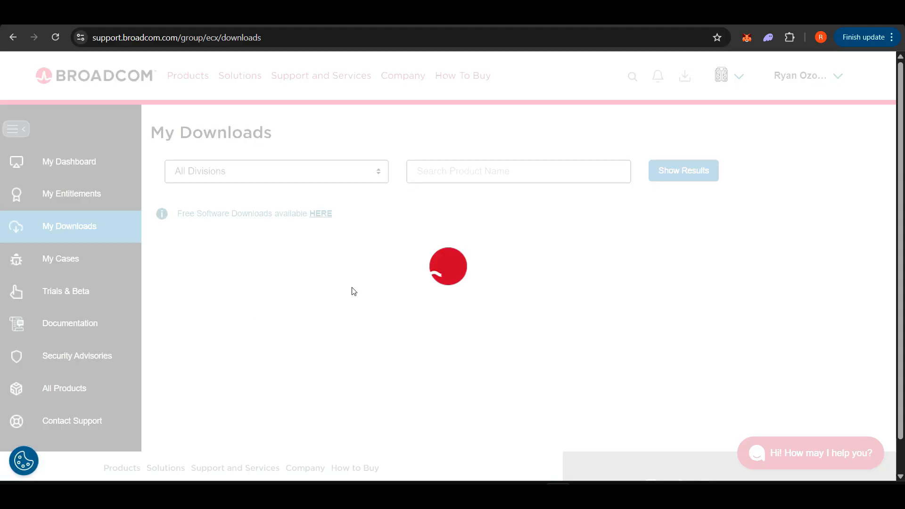
left_click(319, 215)
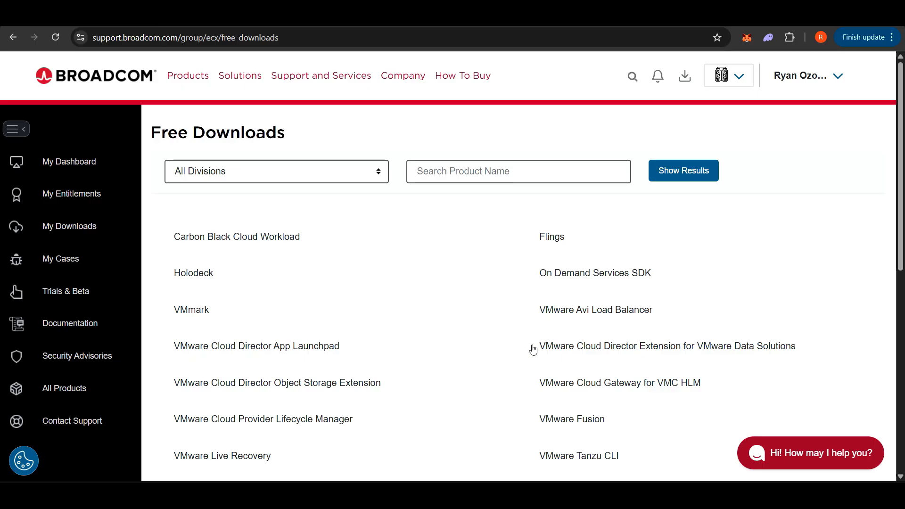
Step: Open VMware Workstation Pro in the free downloads and show the files of release 17.6.4 under 17.0 for Windows
scroll(529, 291, "down", 2)
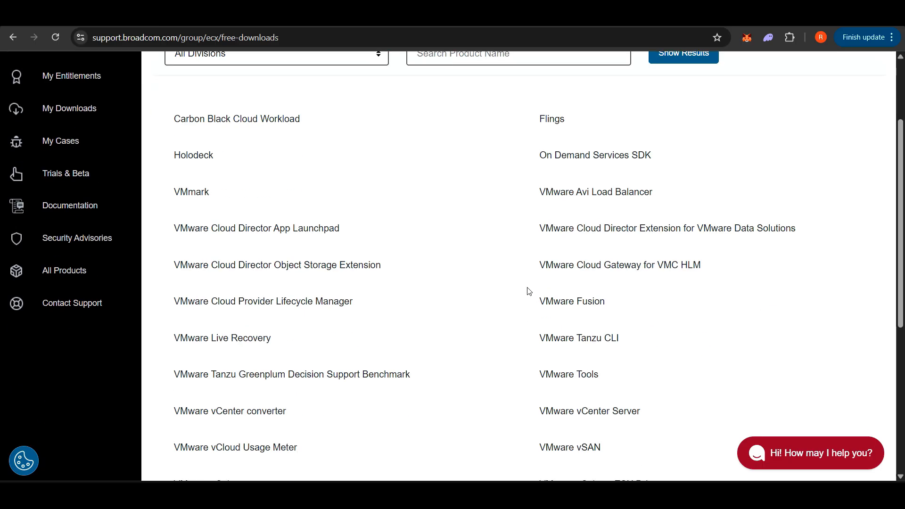
scroll(529, 290, "down", 2)
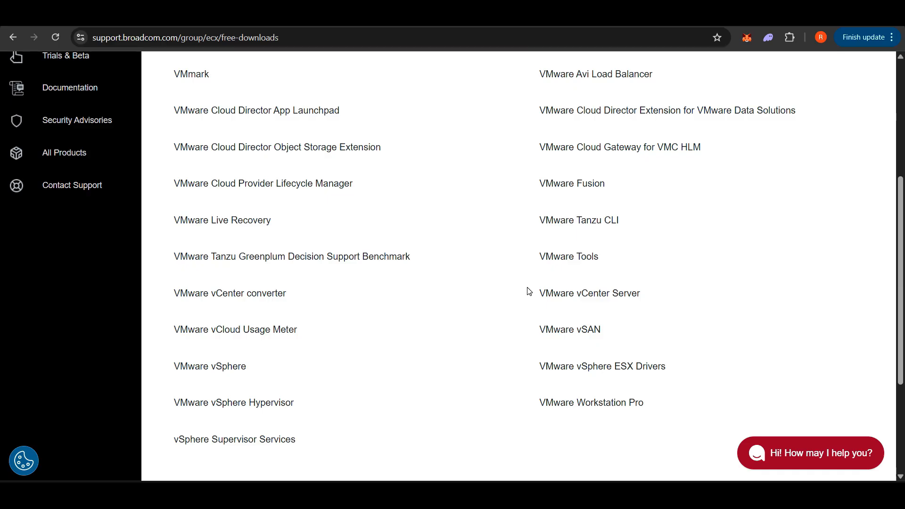
left_click(567, 404)
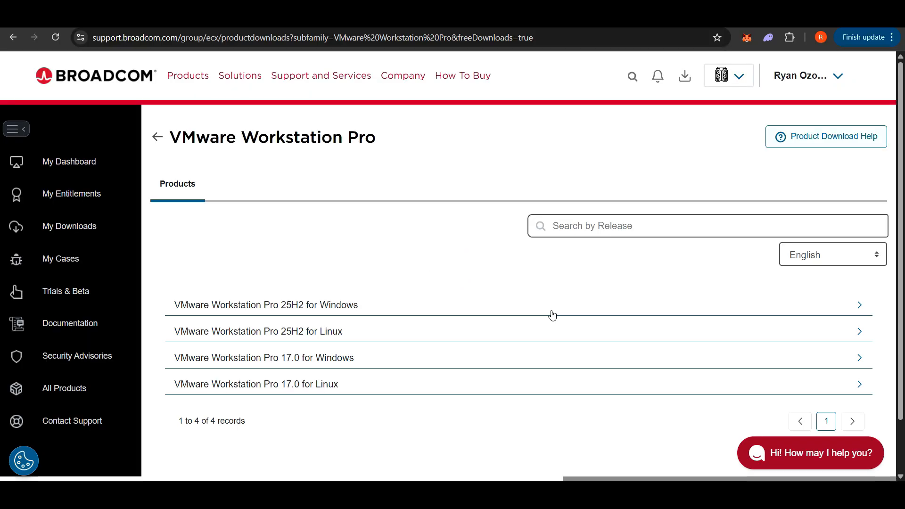
scroll(591, 293, "down", 2)
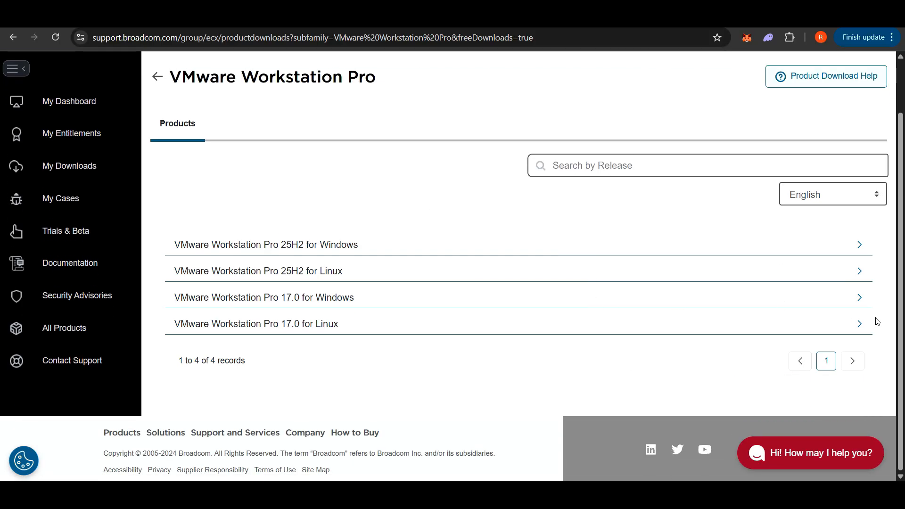
left_click(861, 303)
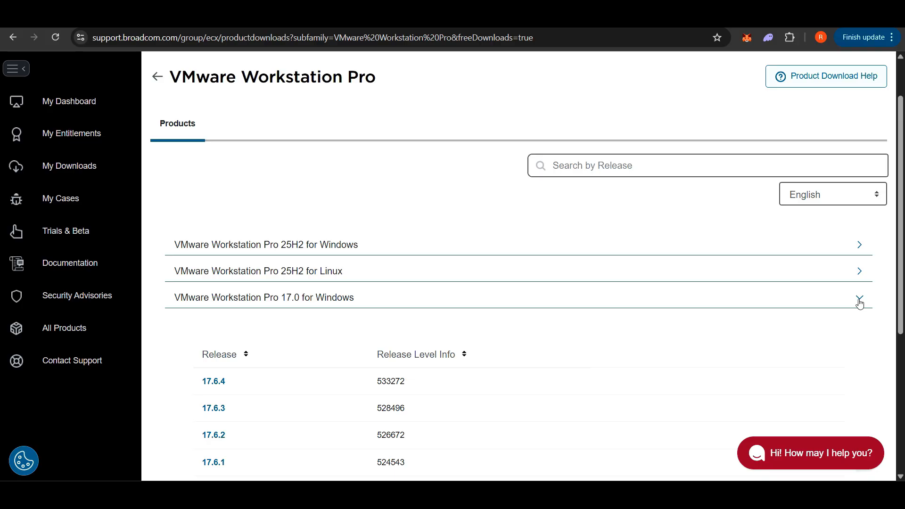
scroll(220, 387, "down", 4)
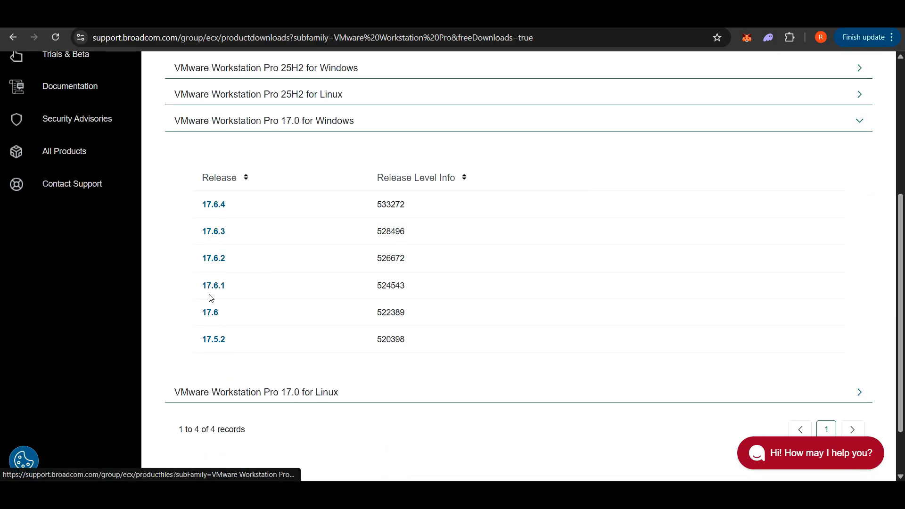
left_click(225, 207)
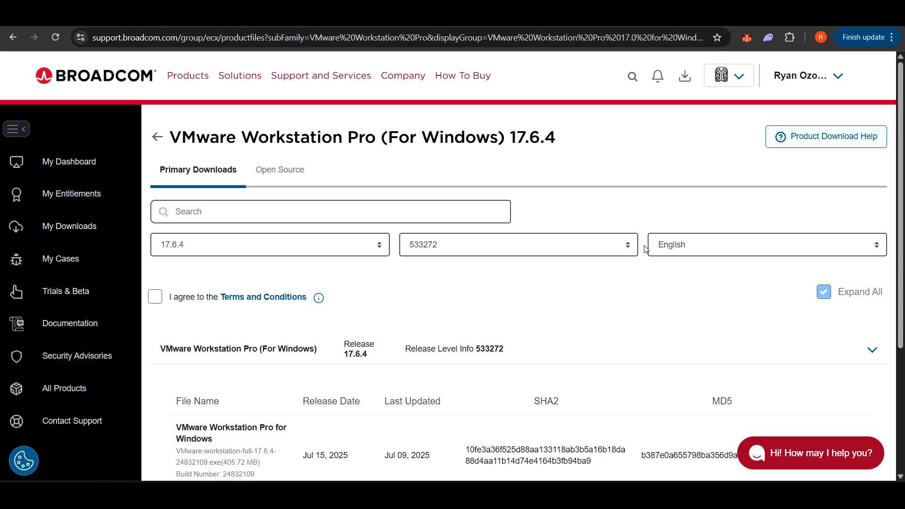
scroll(646, 249, "down", 4)
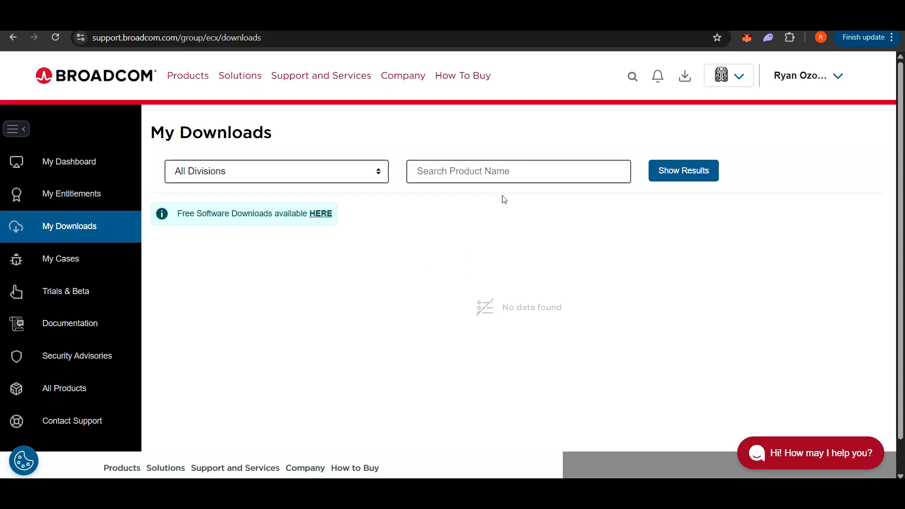
Step: Open VMware Tools from the free software downloads and show the files of release 13.0.5.0 under VMware Tools 13.x
left_click(329, 217)
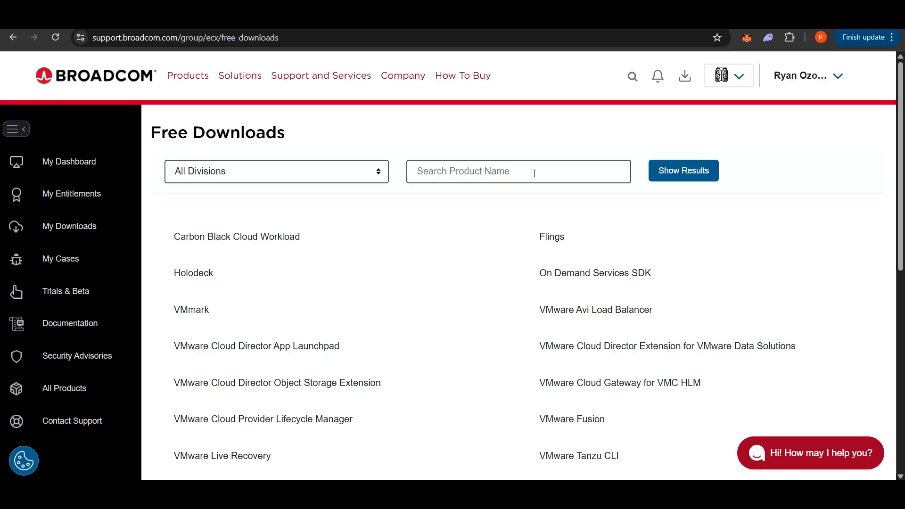
scroll(534, 173, "down", 5)
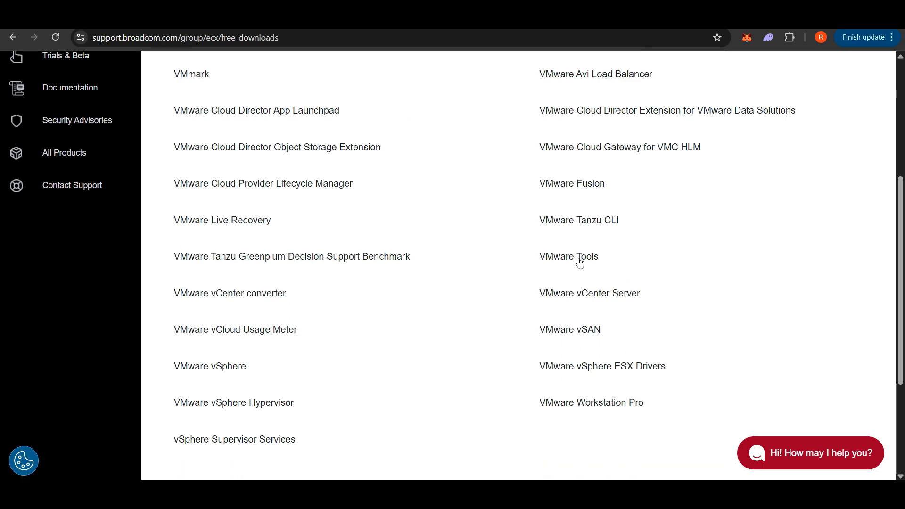
left_click(580, 259)
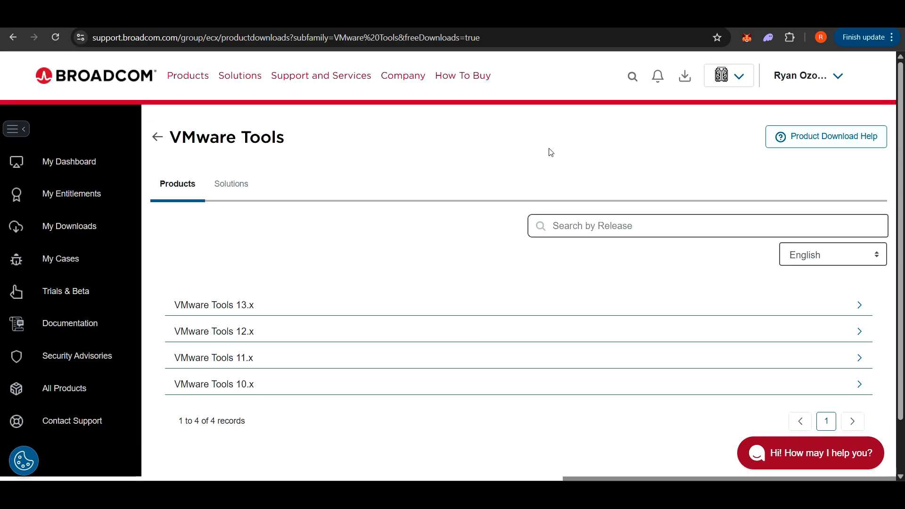
left_click(858, 306)
left_click(226, 391)
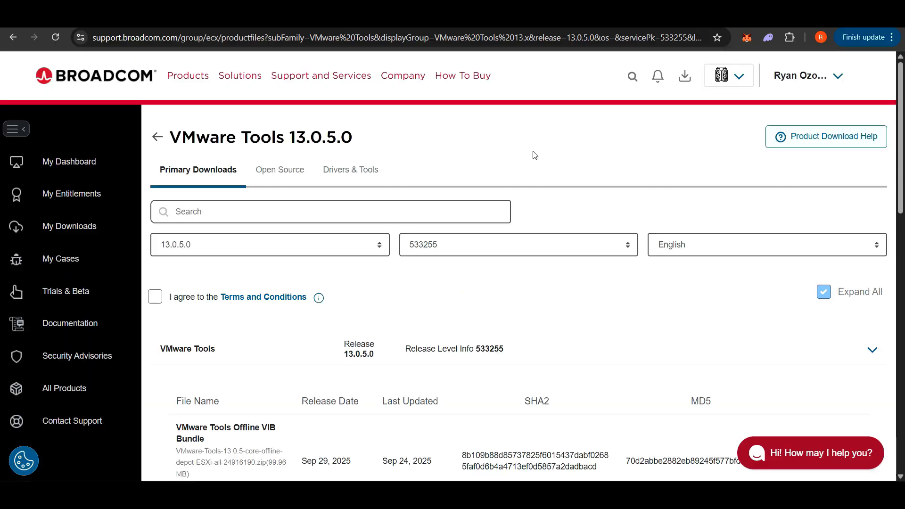
scroll(534, 155, "down", 4)
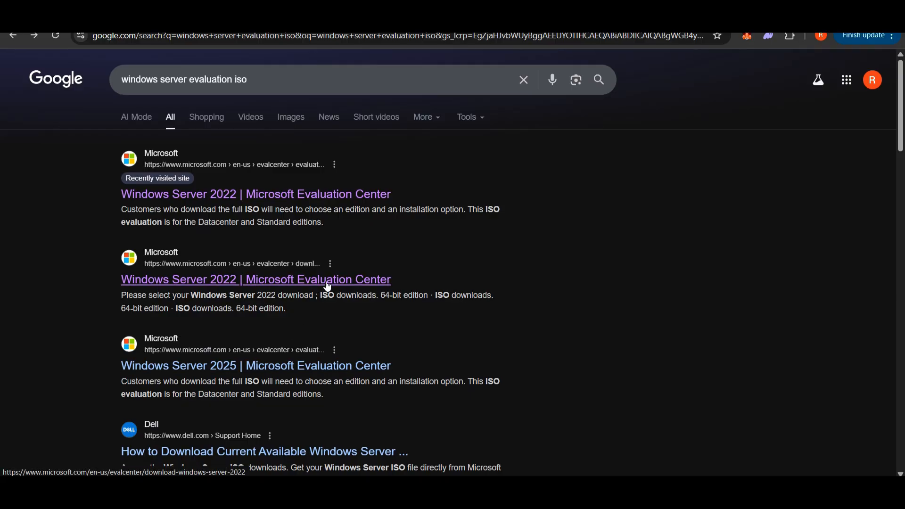
Step: Download the English (United States) 64-bit ISO of Windows Server 2022 from the Microsoft Evaluation Center
left_click(328, 282)
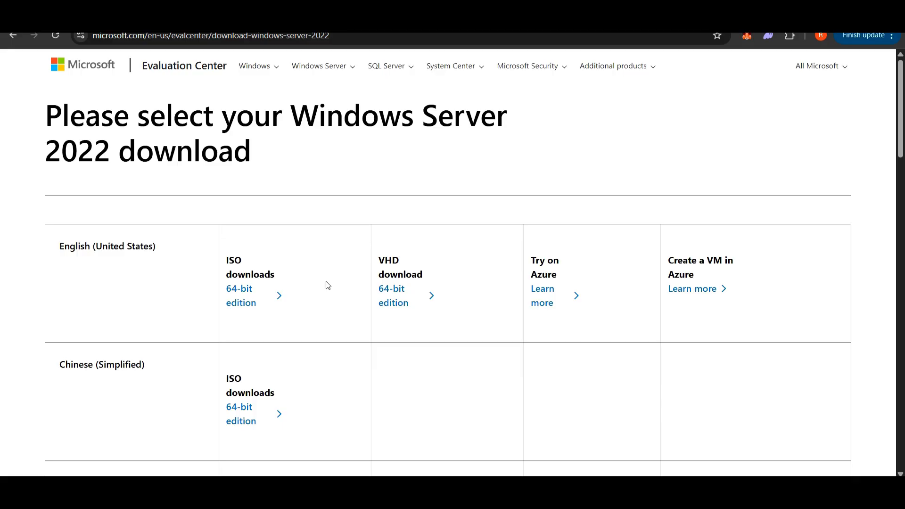
left_click(241, 304)
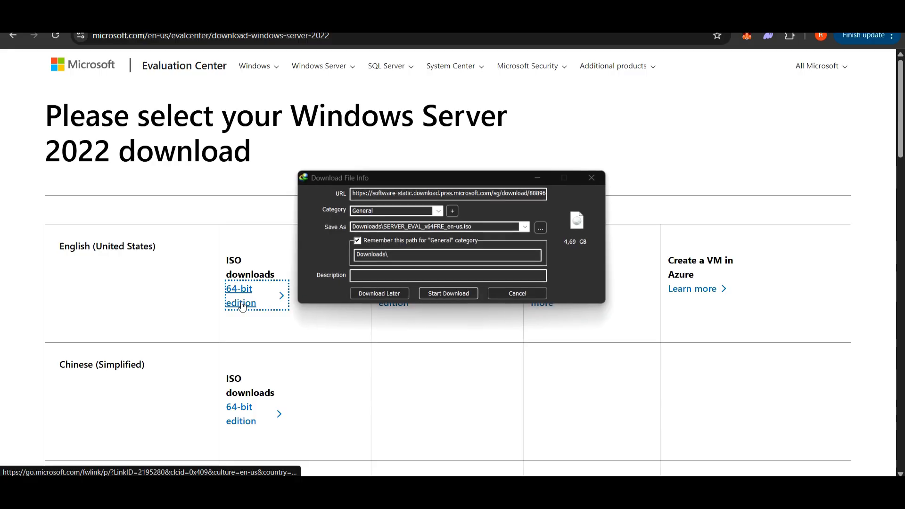
left_click(456, 295)
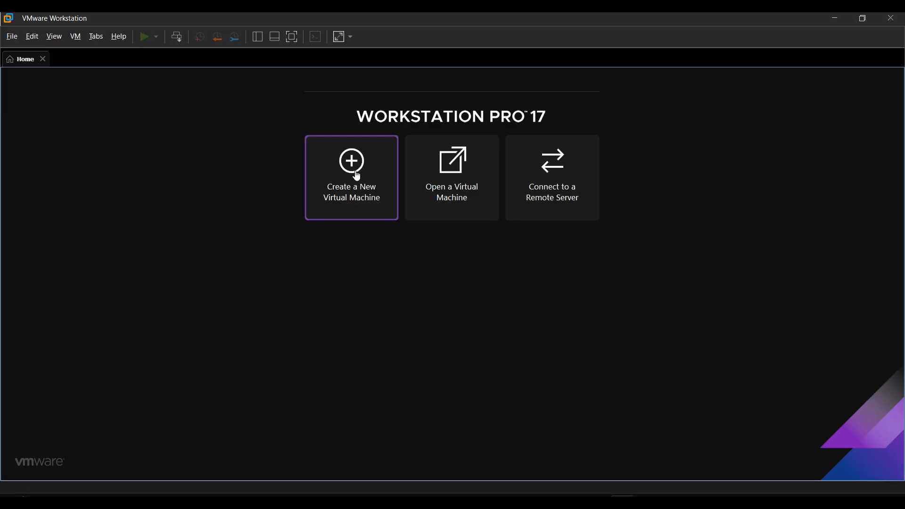
Step: In VMware Workstation, start a new virtual machine with the typical configuration, using SERVER_EVAL_x64FRE_en-us.iso from Downloads as the installer image
left_click(357, 176)
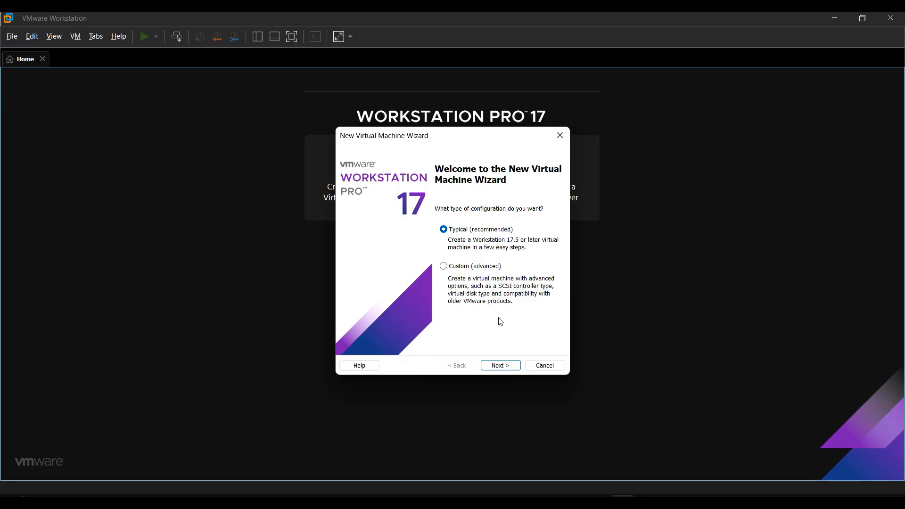
left_click(504, 366)
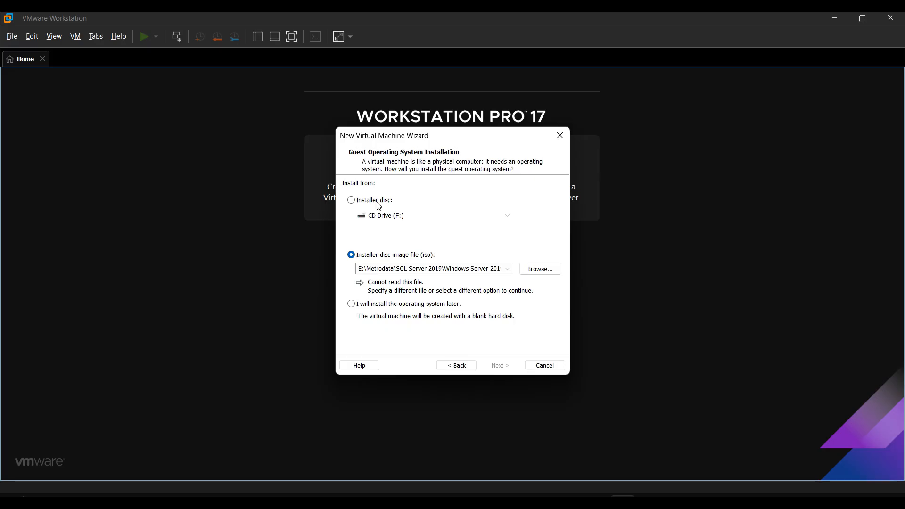
left_click(536, 270)
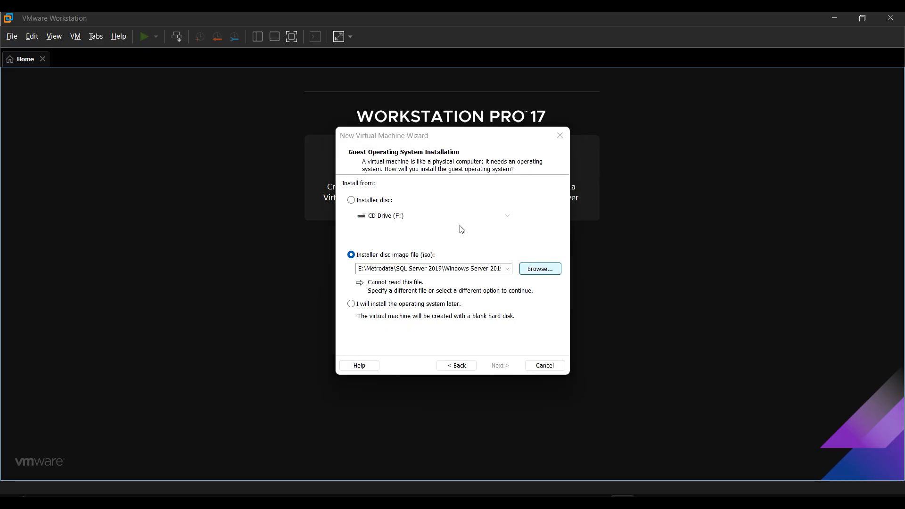
left_click(408, 176)
left_click(408, 176)
scroll(502, 316, "down", 5)
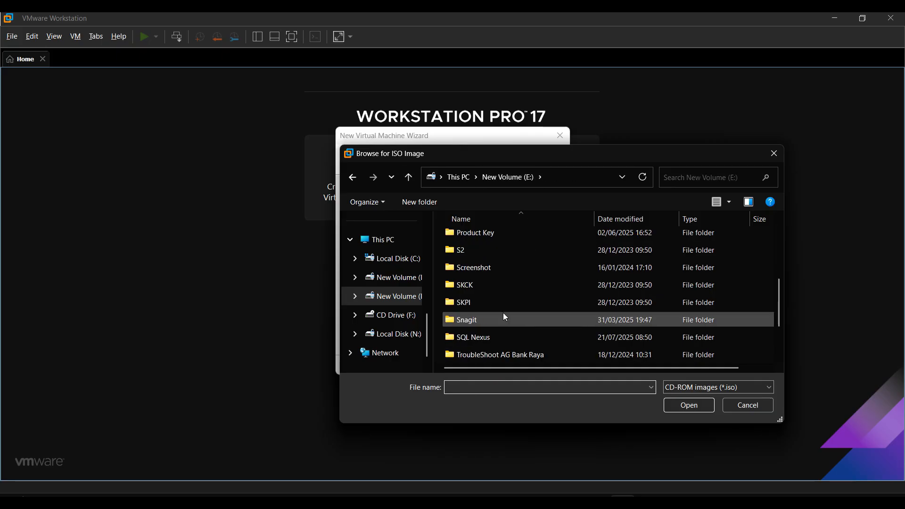
scroll(375, 256, "up", 1)
scroll(377, 248, "up", 3)
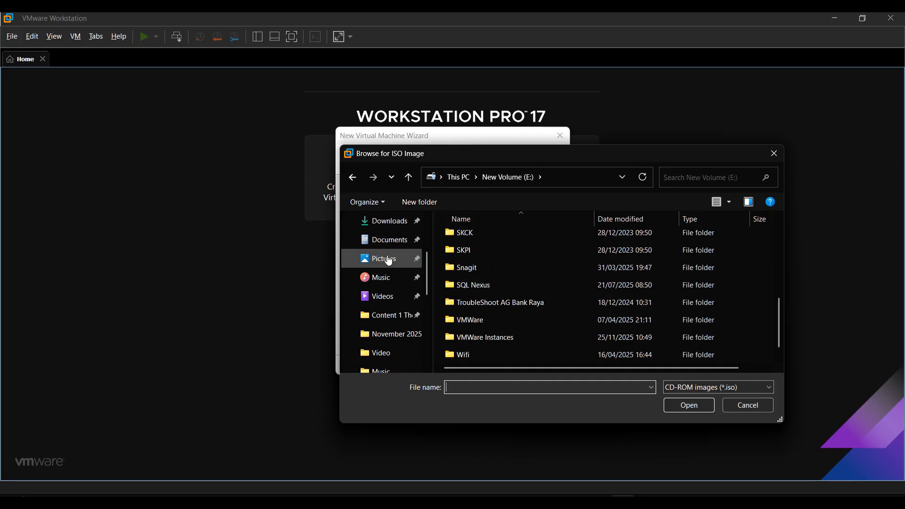
left_click(392, 230)
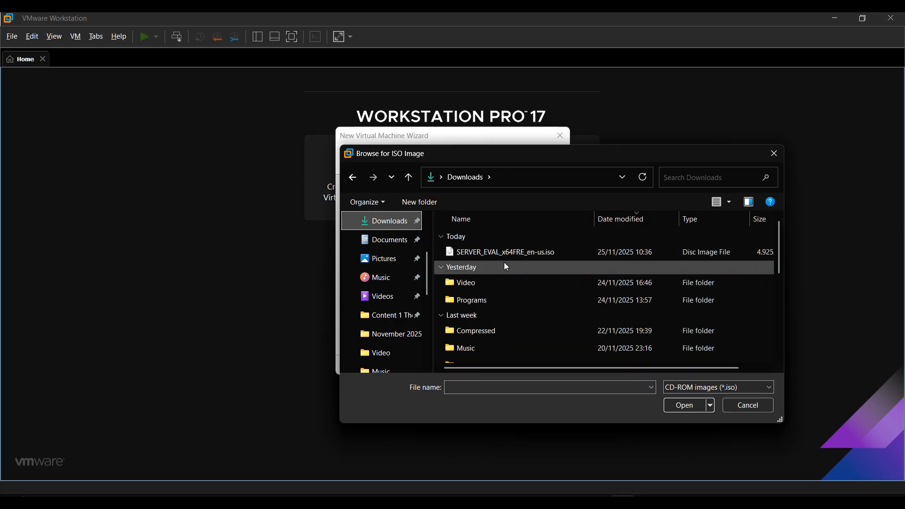
double_click(505, 254)
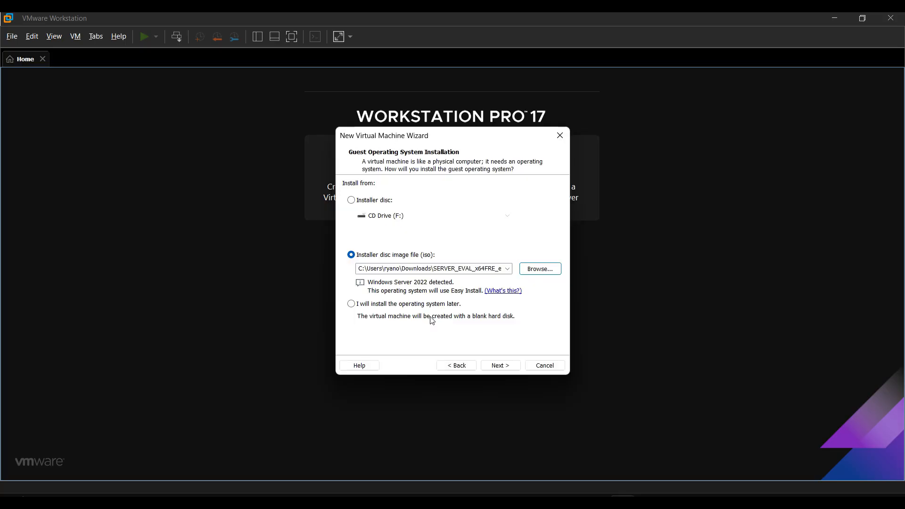
left_click(508, 367)
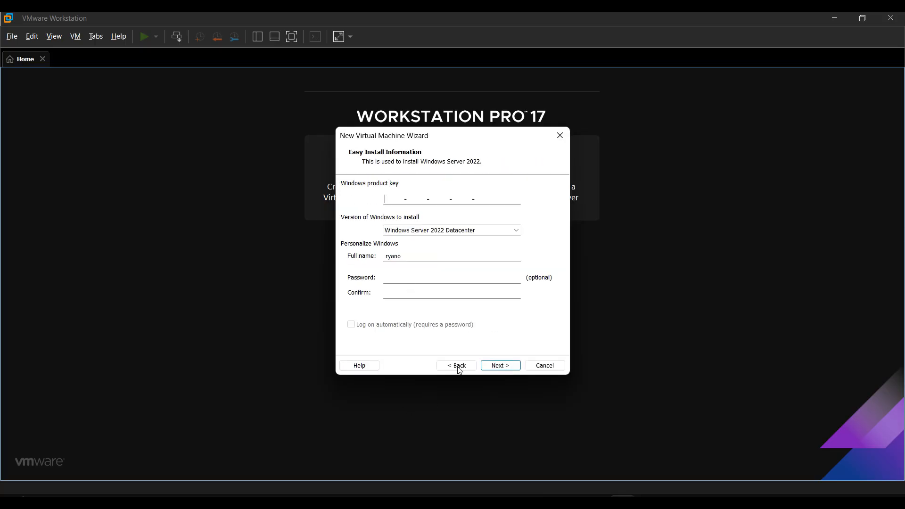
Step: Continue without a Windows product key and set the virtual machine's location to E:\VMWare Instances\Domain Controller
left_click(500, 366)
left_click(476, 282)
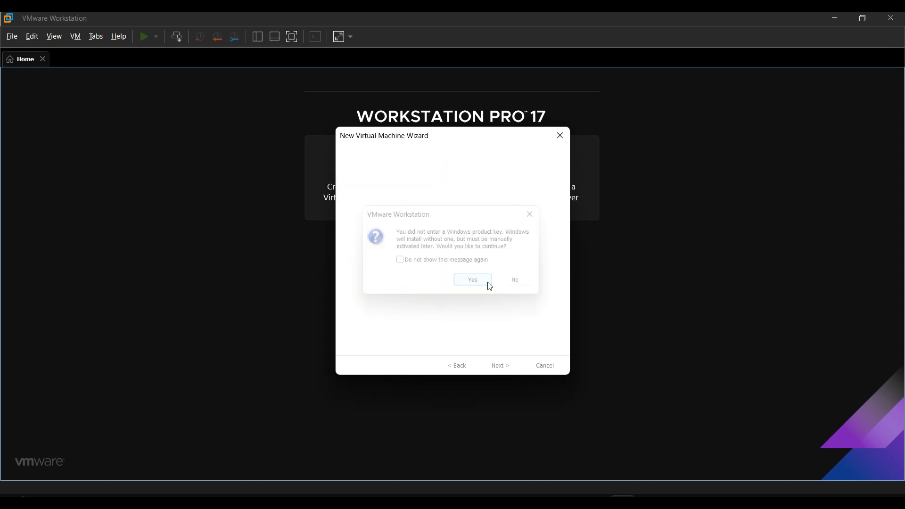
left_click(541, 232)
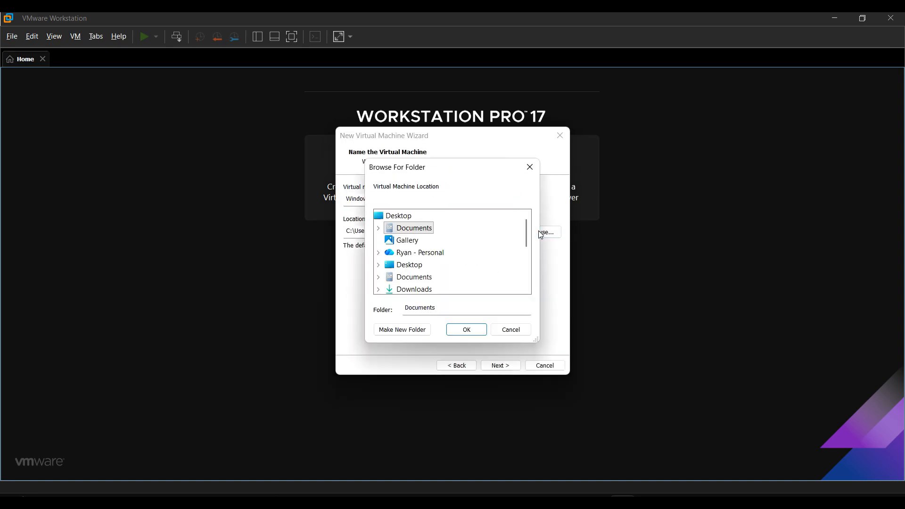
scroll(409, 283, "down", 1)
scroll(408, 278, "up", 1)
scroll(400, 264, "down", 3)
left_click(399, 254)
scroll(409, 243, "down", 1)
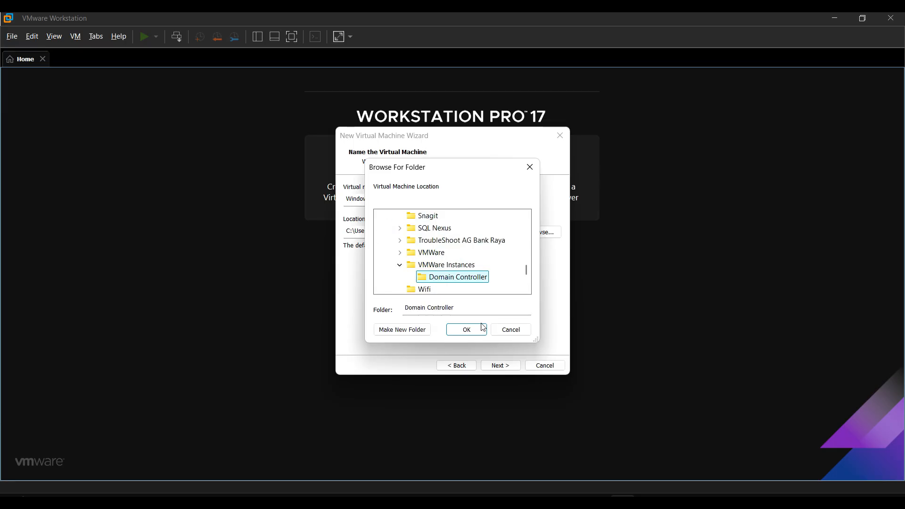
left_click(476, 332)
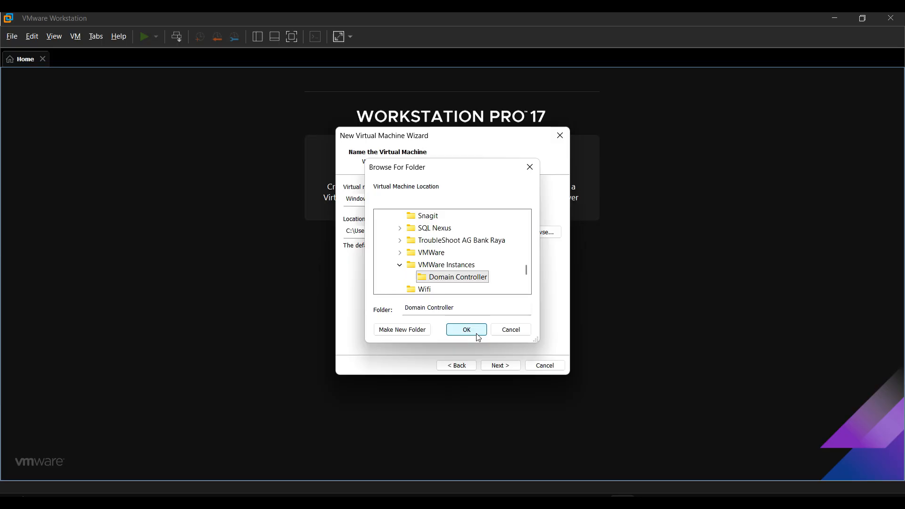
Step: Create the powered-off virtual machine with a 60 GB disk split into multiple files, and remove its floppy drive
left_click(500, 366)
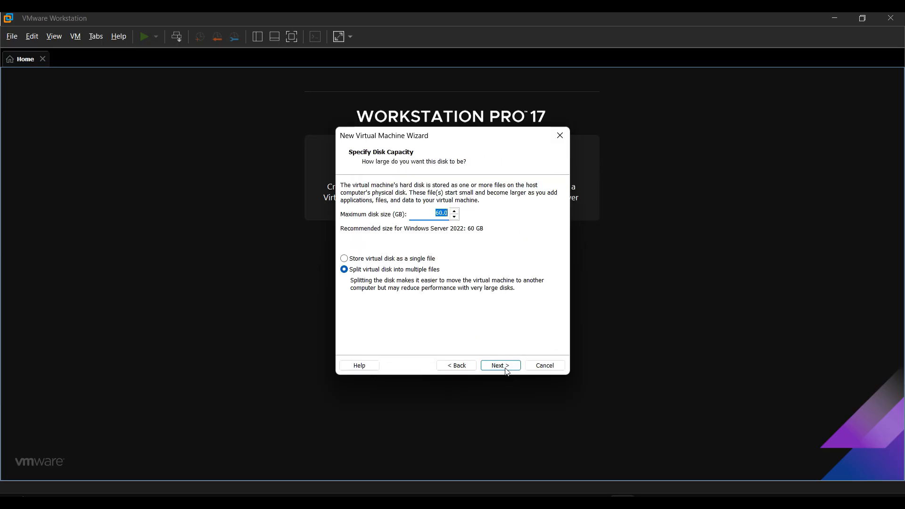
left_click(506, 372)
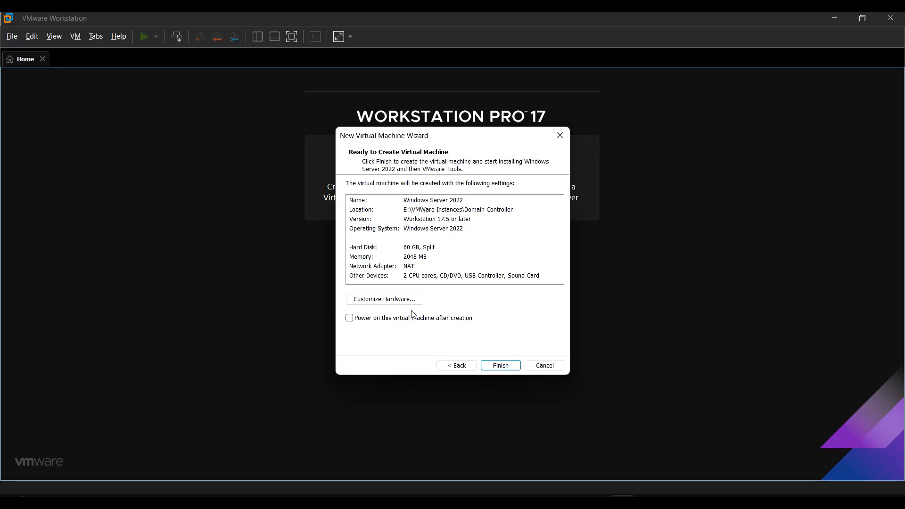
left_click(501, 366)
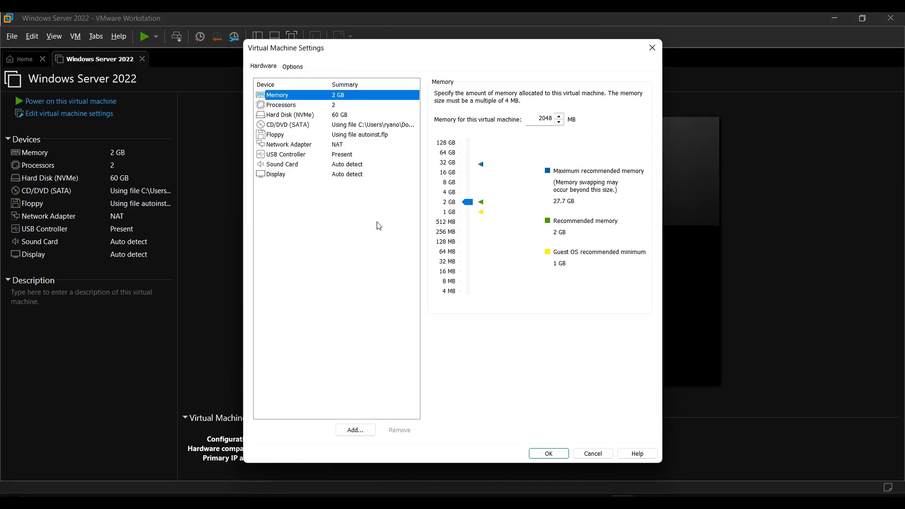
left_click(281, 137)
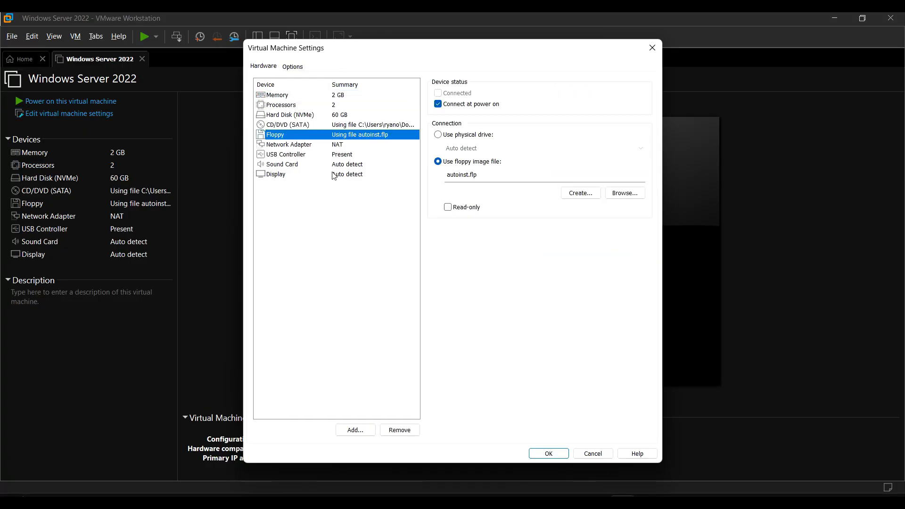
left_click(547, 454)
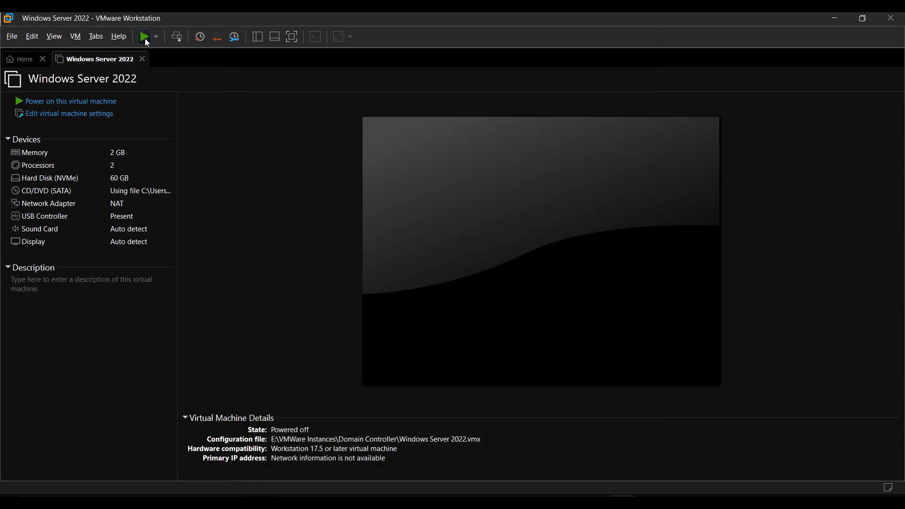
Step: Power on the virtual machine, boot Windows Setup from the DVD and start the installation with English (United States) and US keyboard
left_click(466, 333)
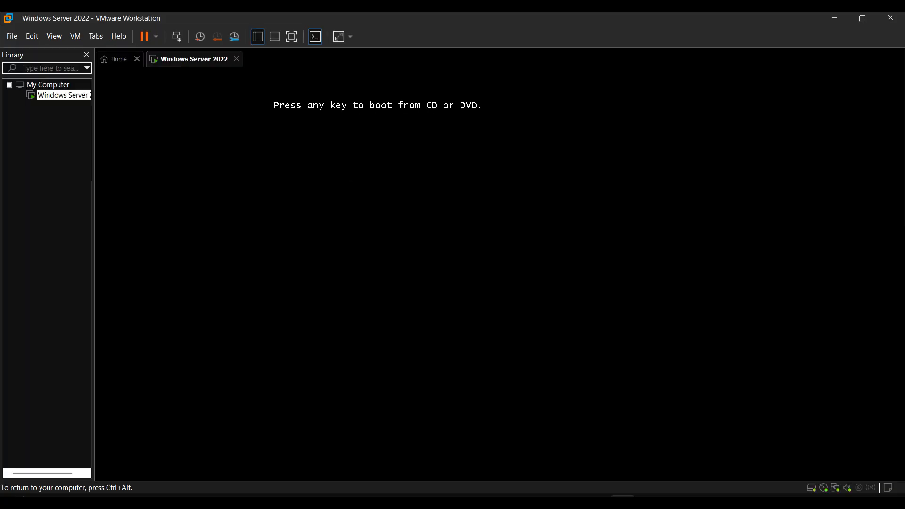
key("Return")
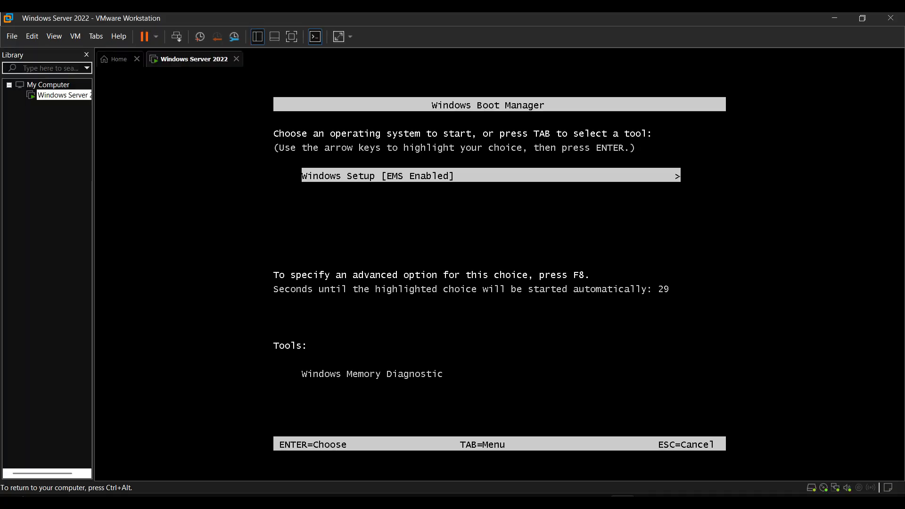
key("Return")
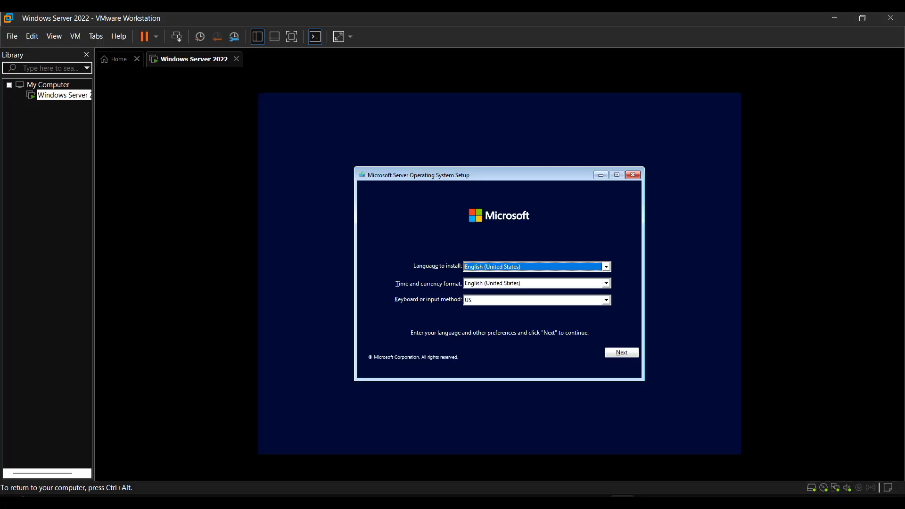
left_click(622, 354)
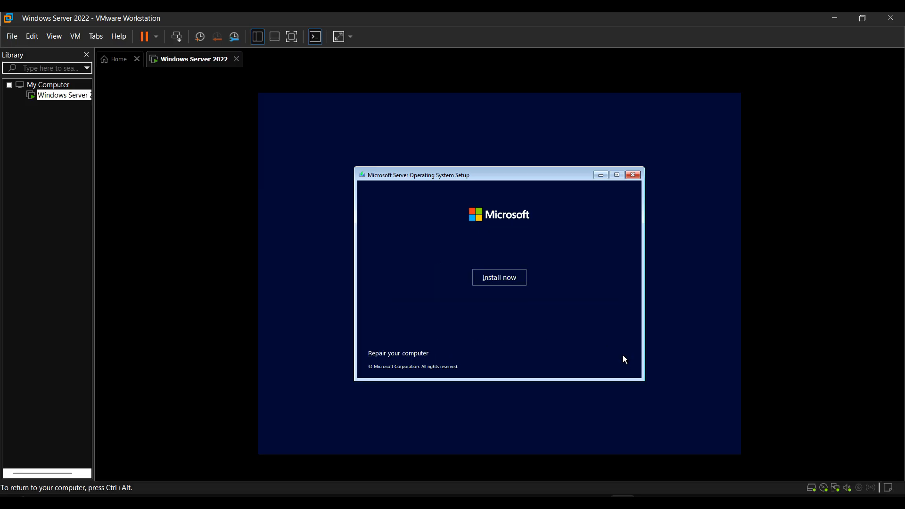
left_click(499, 279)
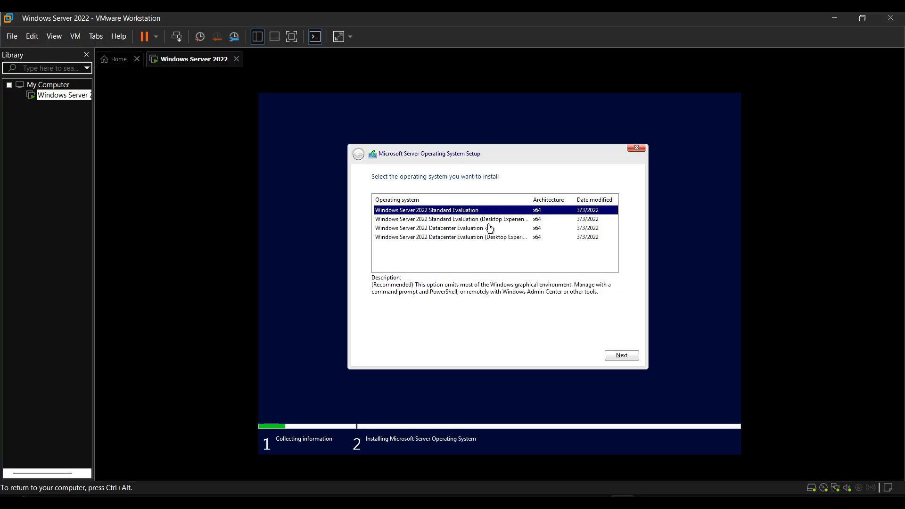
Step: Choose Windows Server 2022 Datacenter Evaluation (Desktop Experience) as the operating system and accept the license terms
left_click(489, 240)
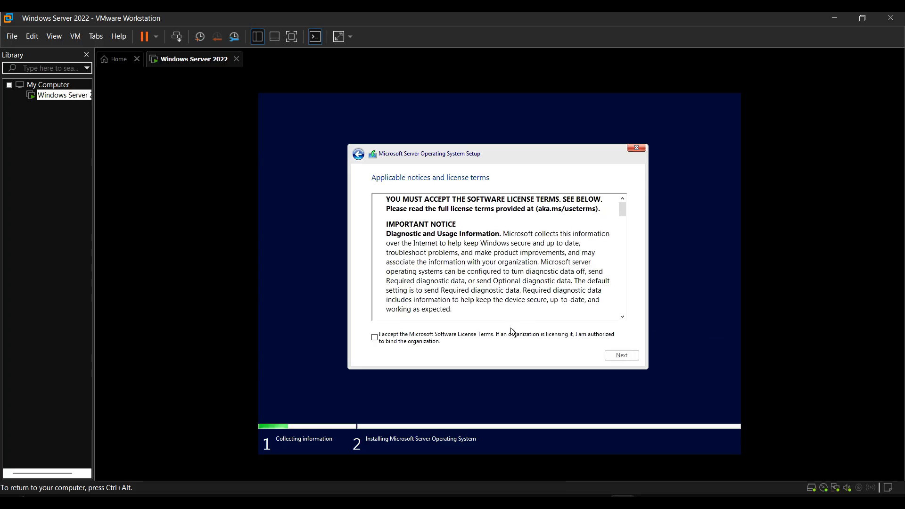
left_click(420, 336)
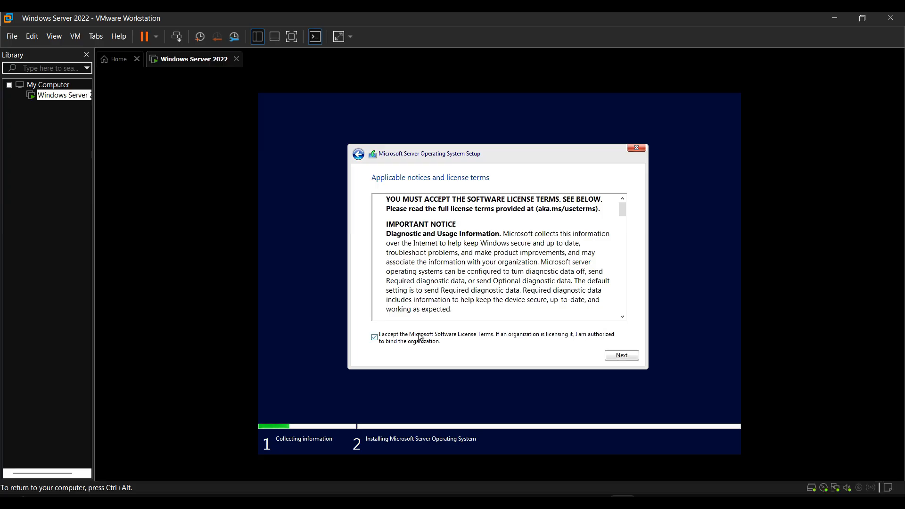
left_click(630, 357)
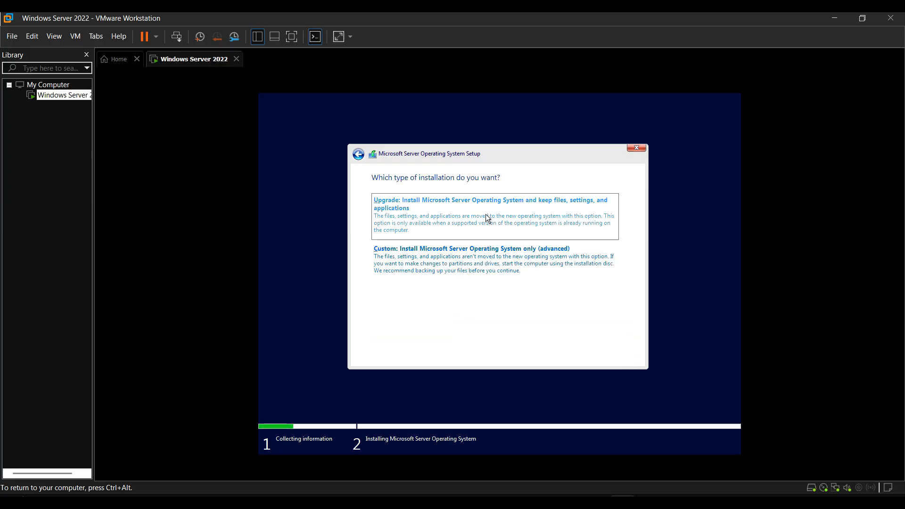
Step: Choose the custom installation and create a new 61440 MB partition on Drive 0 for the operating system
left_click(489, 257)
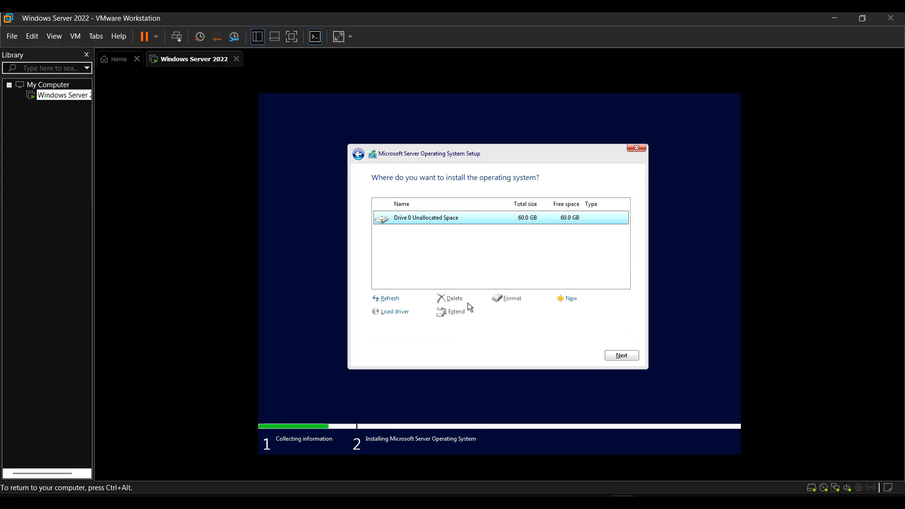
left_click(570, 298)
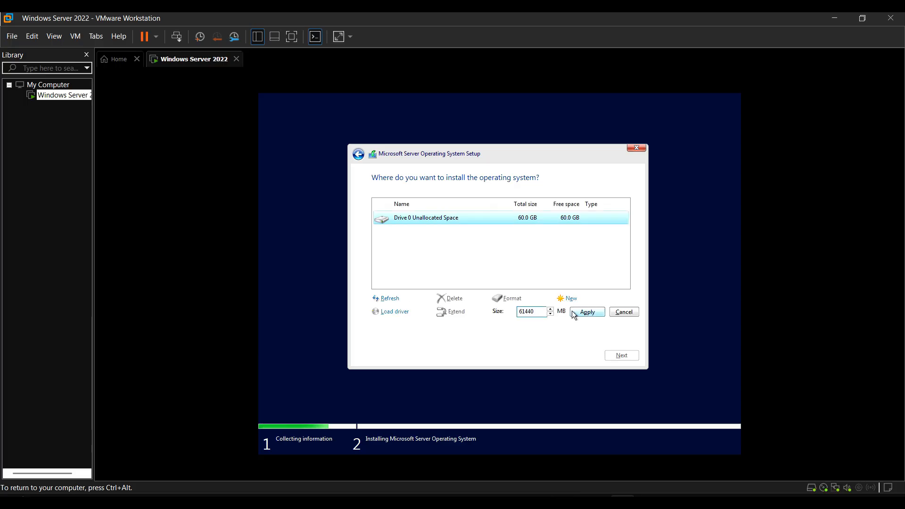
left_click(582, 312)
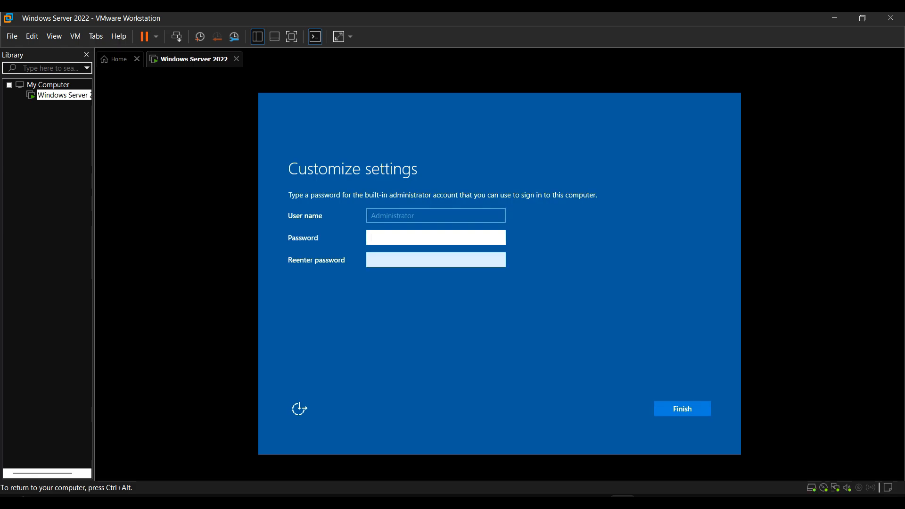
Step: Set and confirm the password of the built-in Administrator account and finish the setup
type("•••••")
left_click(406, 260)
type("••••••••••")
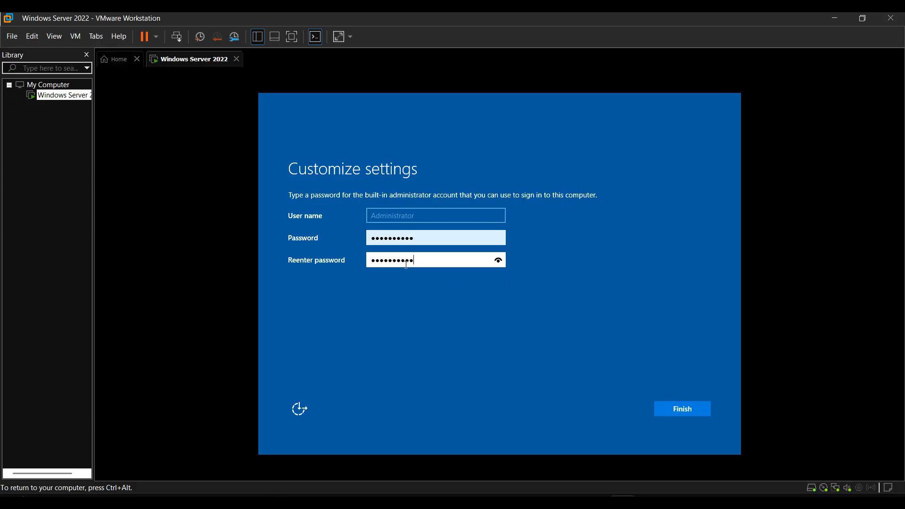
key("Return")
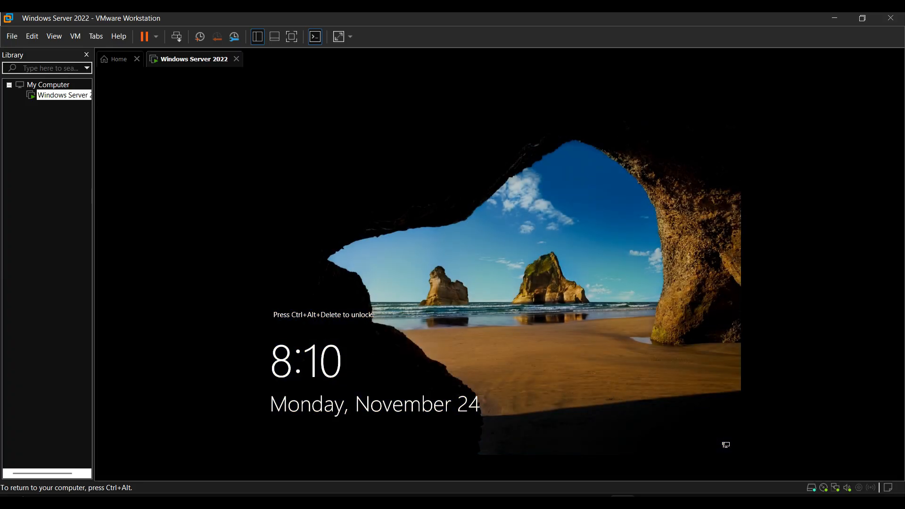
Step: Unlock the virtual machine and sign in as Administrator with the account password
key("ctrl+alt+Insert")
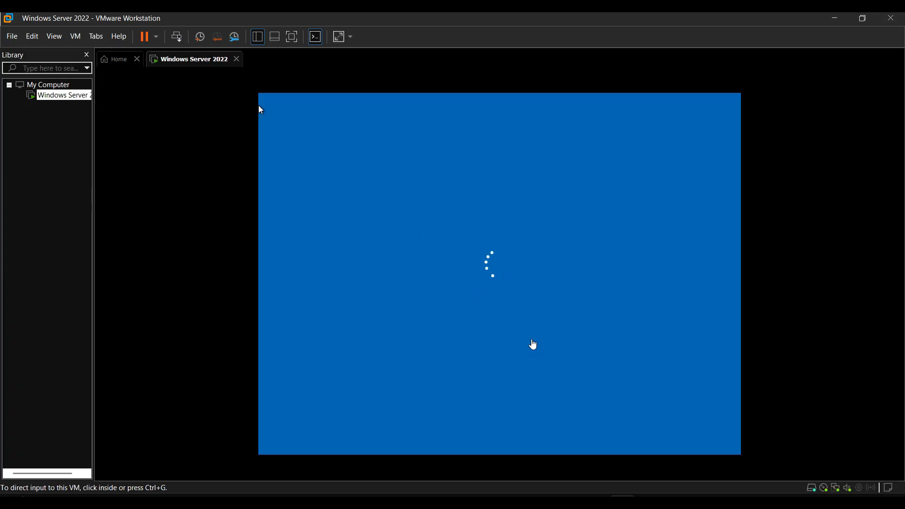
left_click(261, 110)
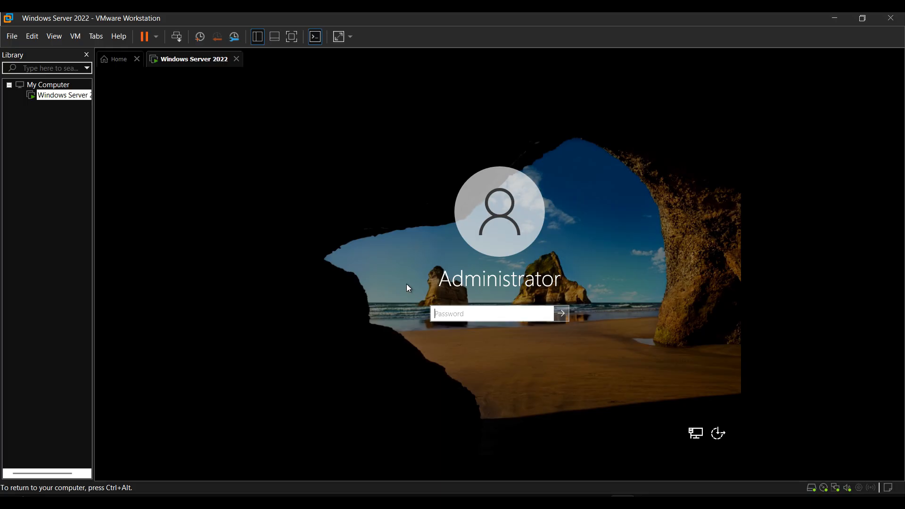
type("•••••••••")
key("Return")
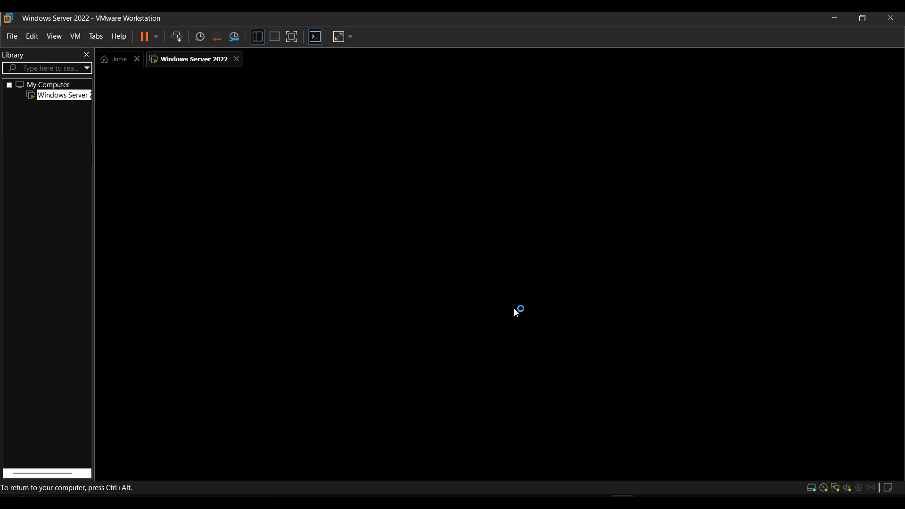
key("ctrl+alt")
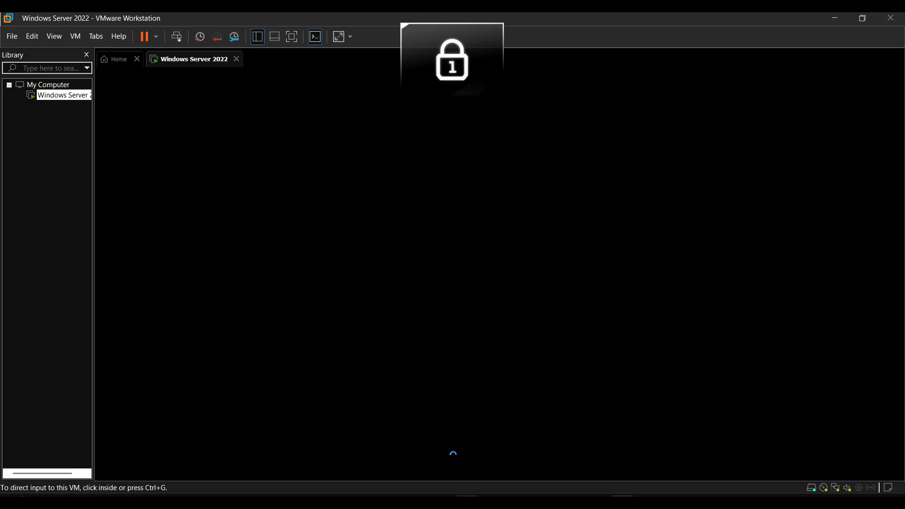
left_click(426, 118)
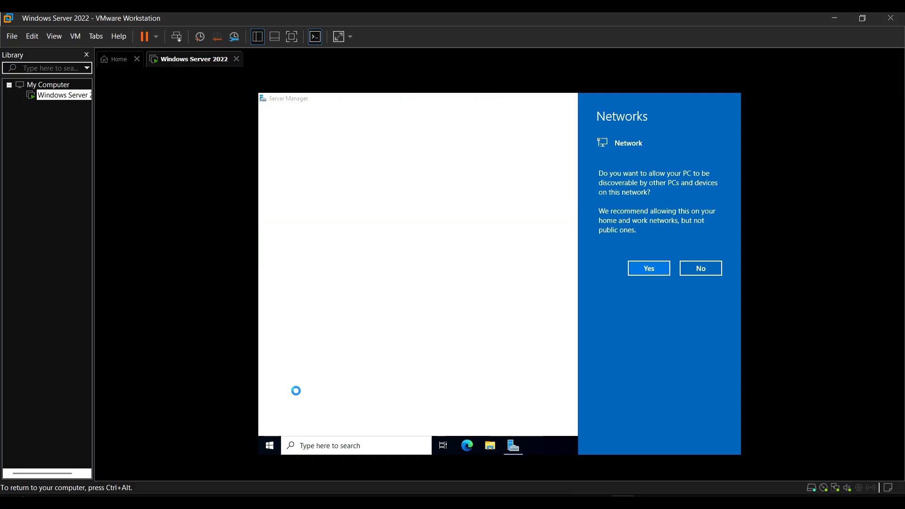
Step: Allow the server to be discoverable on the network, and close the Windows Admin Center message and Server Manager
left_click(649, 268)
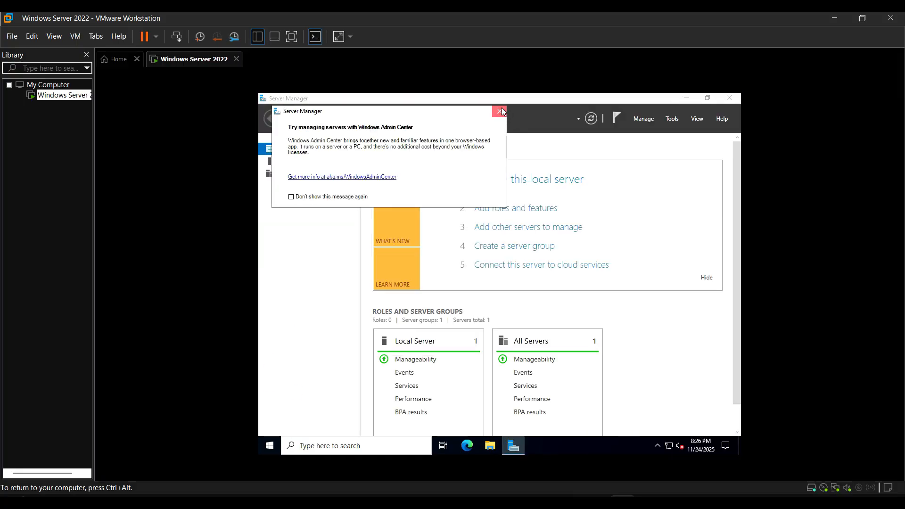
left_click(499, 112)
left_click(730, 97)
Step: Open the settings of the Windows Server 2022 virtual machine and browse for an ISO image for its CD/DVD drive
right_click(49, 97)
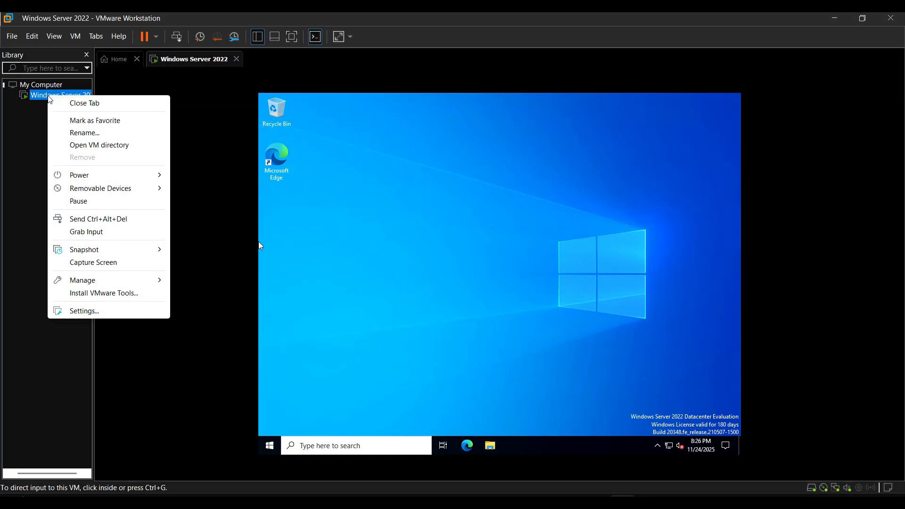
left_click(100, 311)
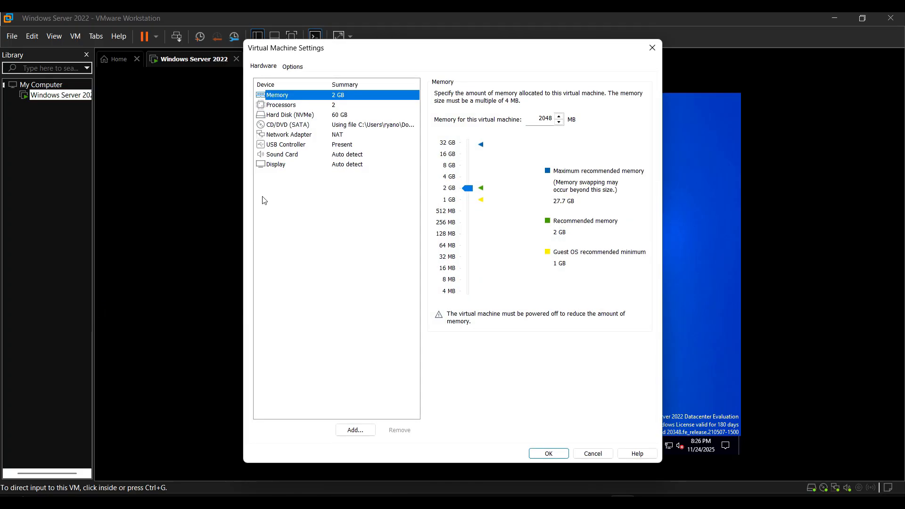
left_click(283, 126)
left_click(637, 176)
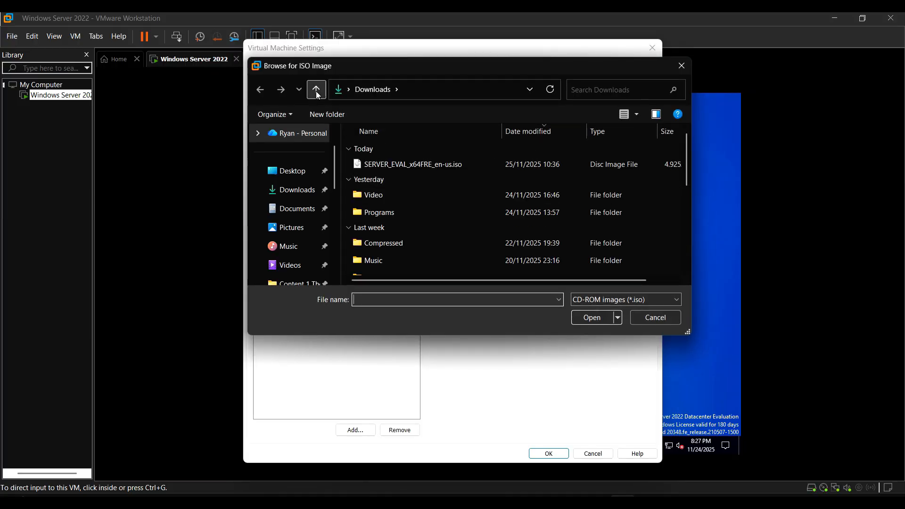
Step: Attach VMWare_Tools_12.5.0.iso from the Metrodata\SQL Server 2019 folder on drive E: to the CD/DVD drive and apply the settings
scroll(293, 229, "down", 3)
scroll(289, 245, "up", 3)
scroll(297, 249, "down", 5)
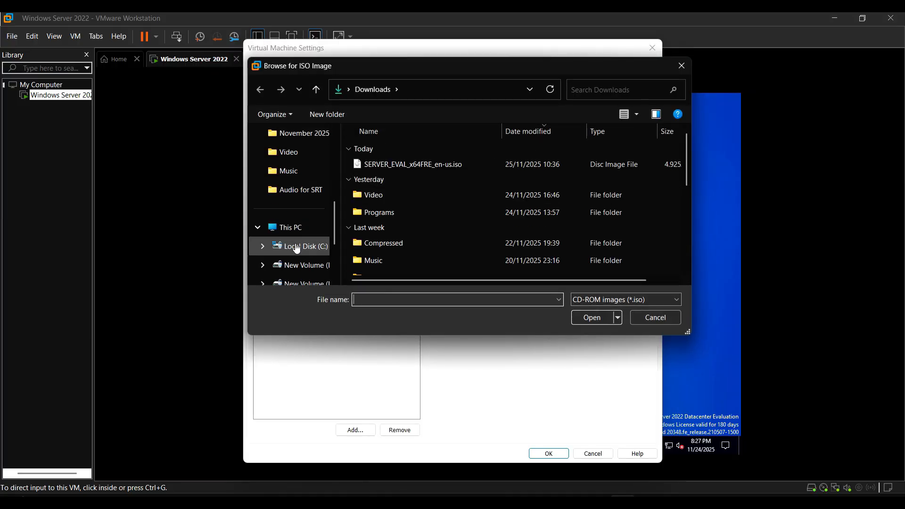
left_click(289, 227)
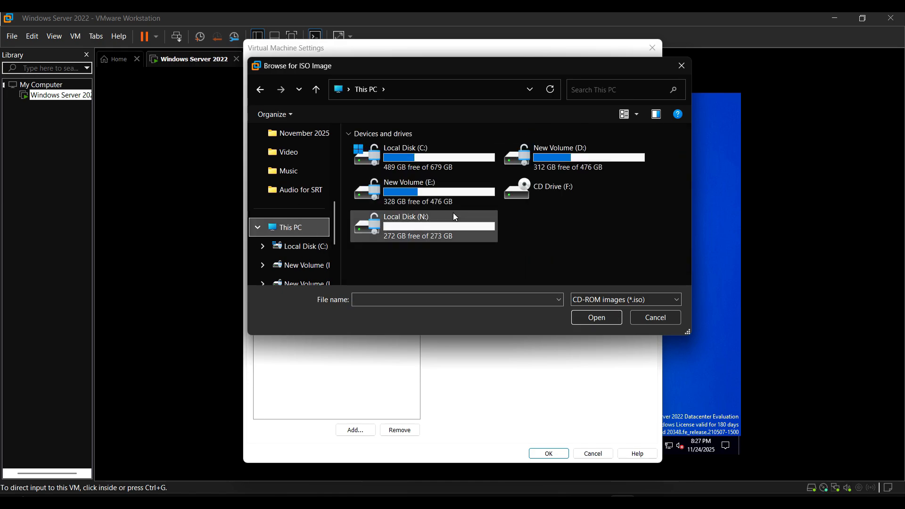
double_click(453, 191)
double_click(398, 233)
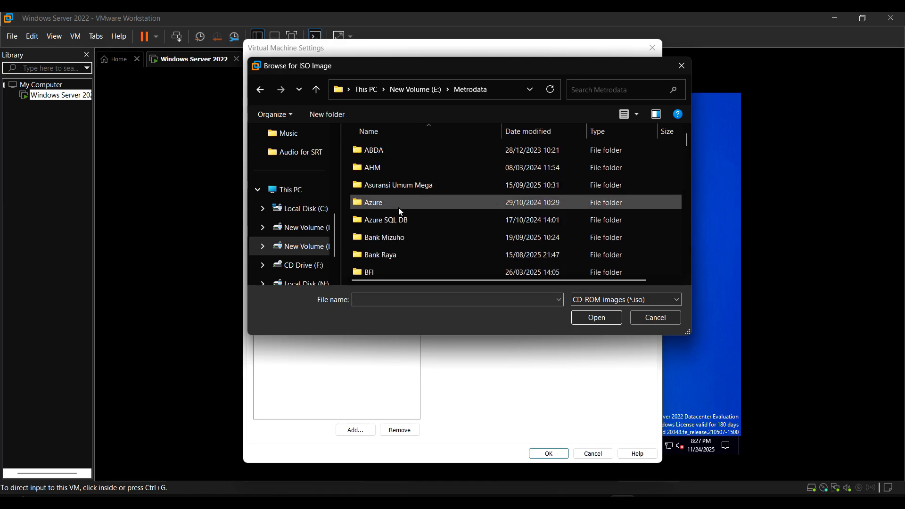
scroll(401, 211, "down", 15)
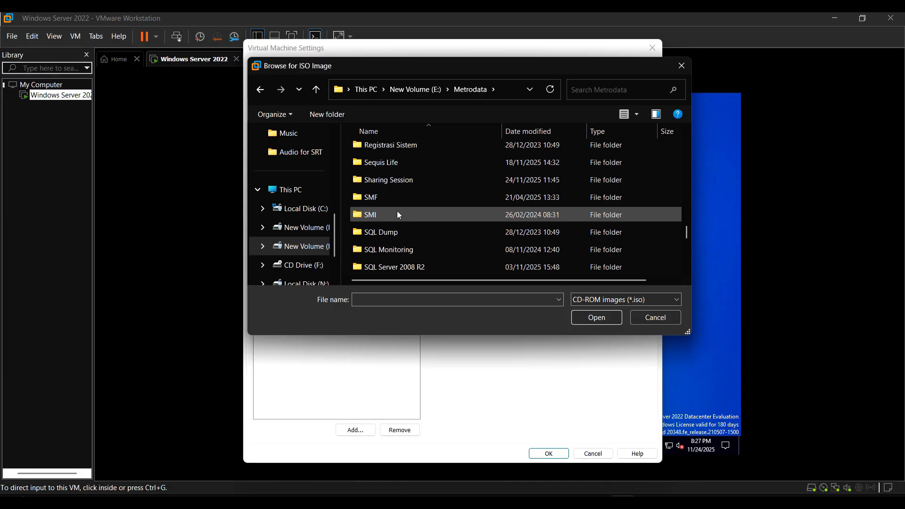
scroll(394, 249, "down", 3)
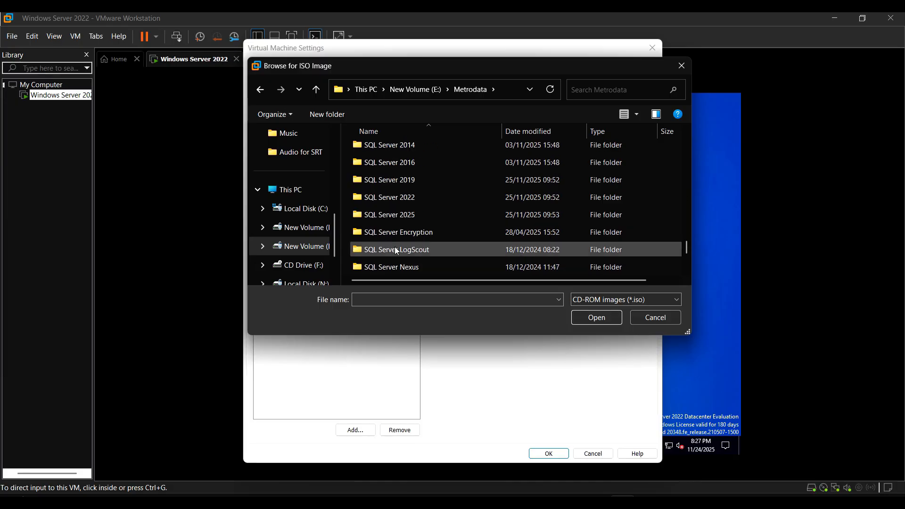
double_click(398, 182)
left_click(402, 152)
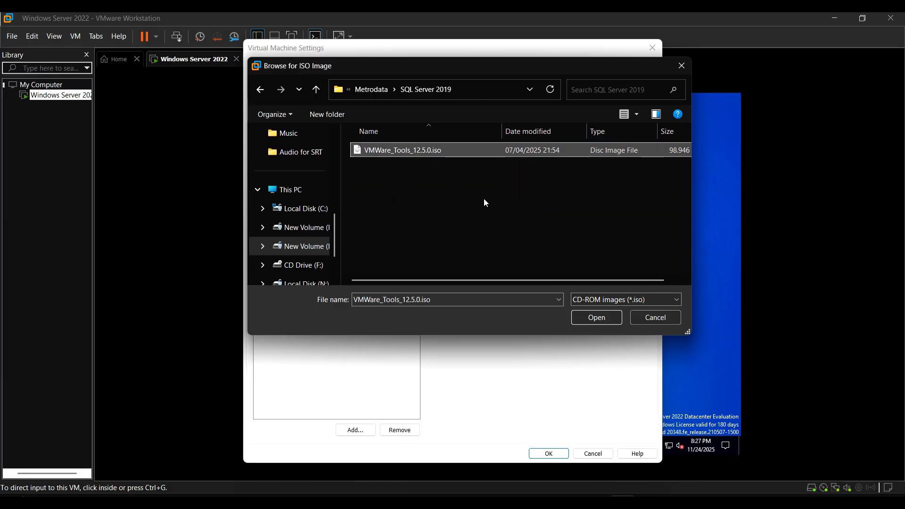
left_click(586, 312)
left_click(558, 455)
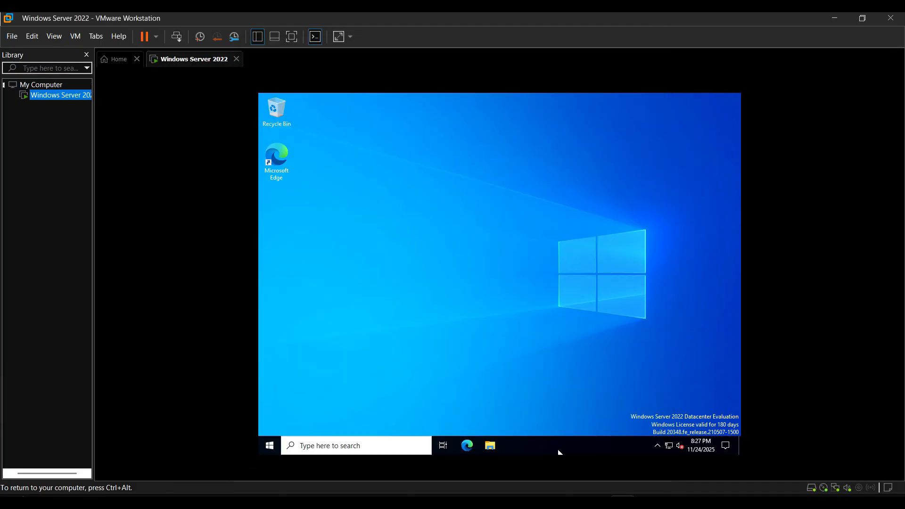
Step: Open DVD Drive (D:) in the virtual machine's File Explorer and copy the VMware-Tools-windows-12.5.0-24276846 archive
left_click(560, 449)
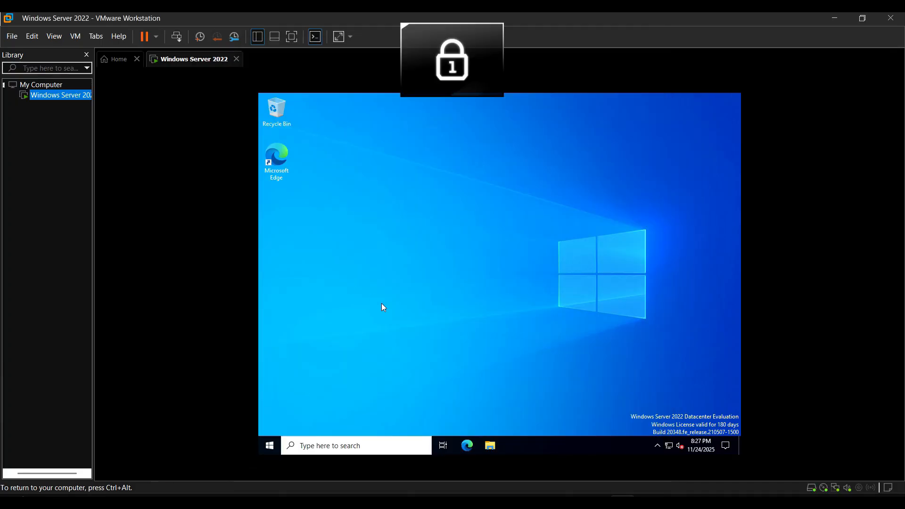
left_click(491, 446)
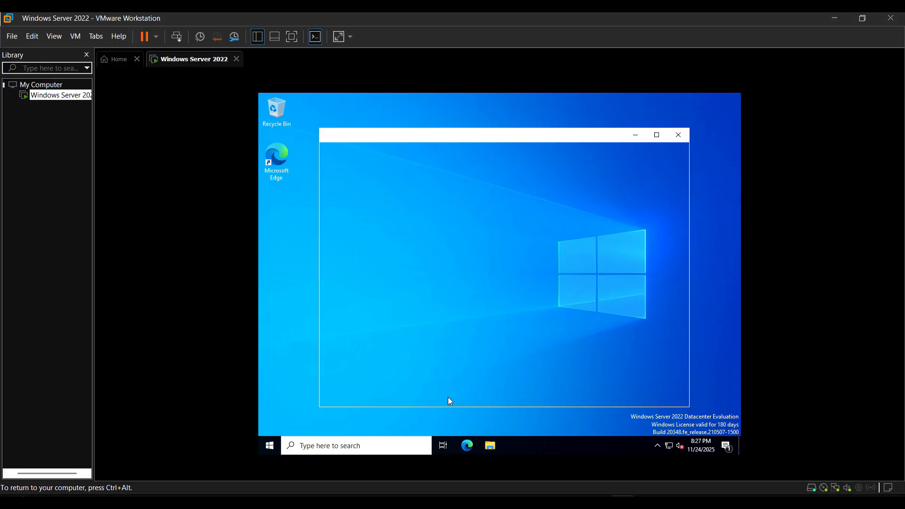
left_click(348, 263)
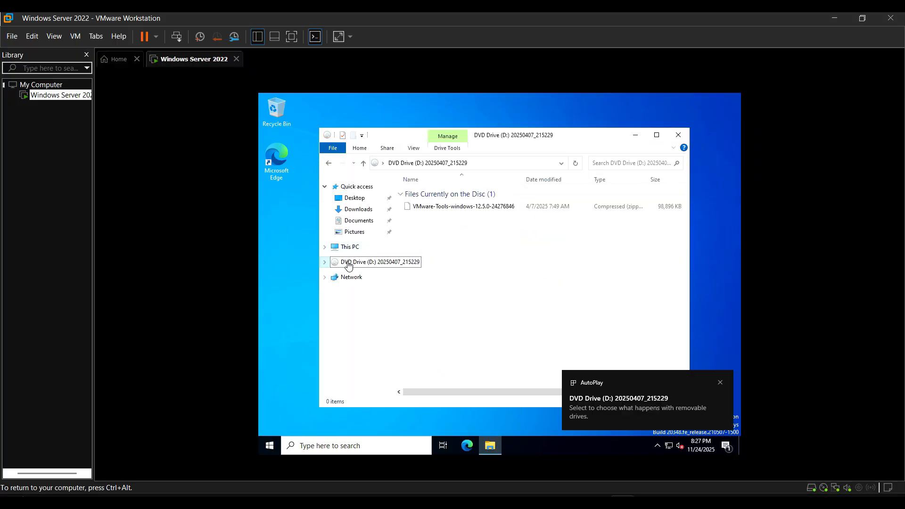
right_click(460, 208)
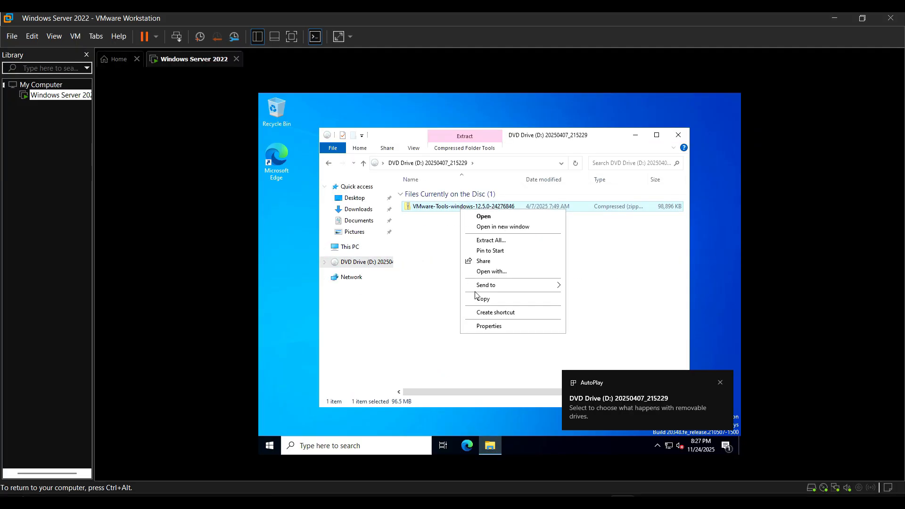
left_click(493, 301)
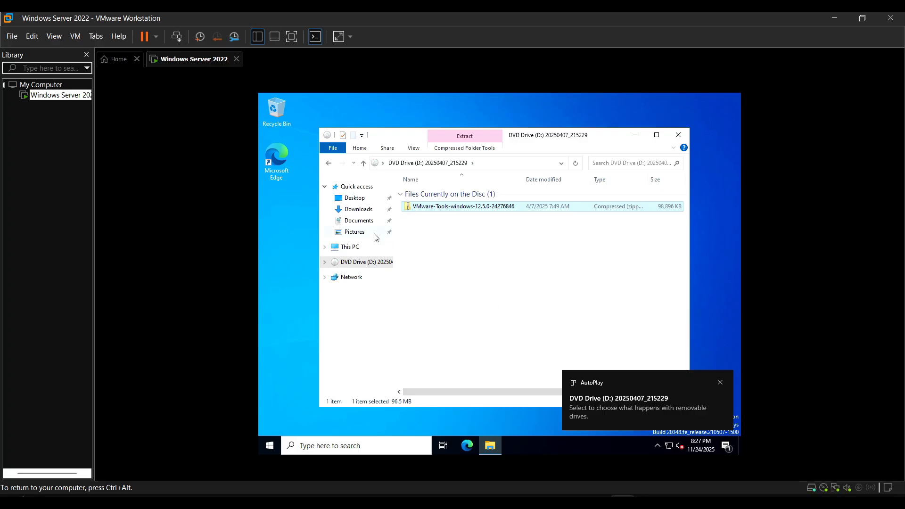
Step: Create a folder named Sources on Local Disk (C:) and extract the copied VMware Tools archive in it
left_click(373, 247)
double_click(450, 335)
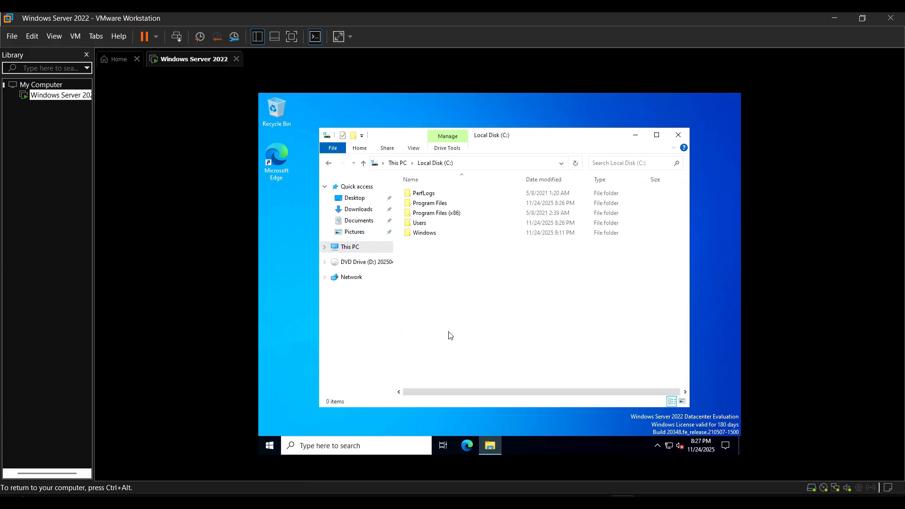
right_click(428, 285)
mouse_move(473, 374)
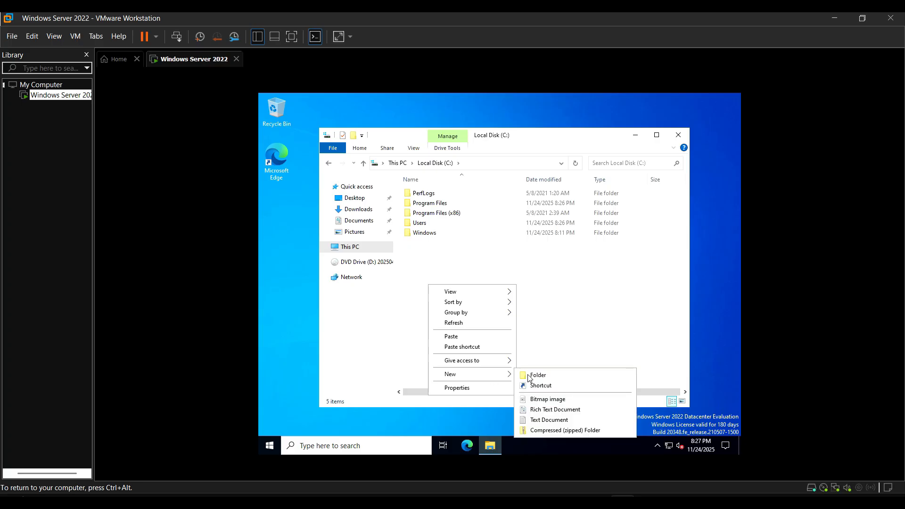
left_click(528, 375)
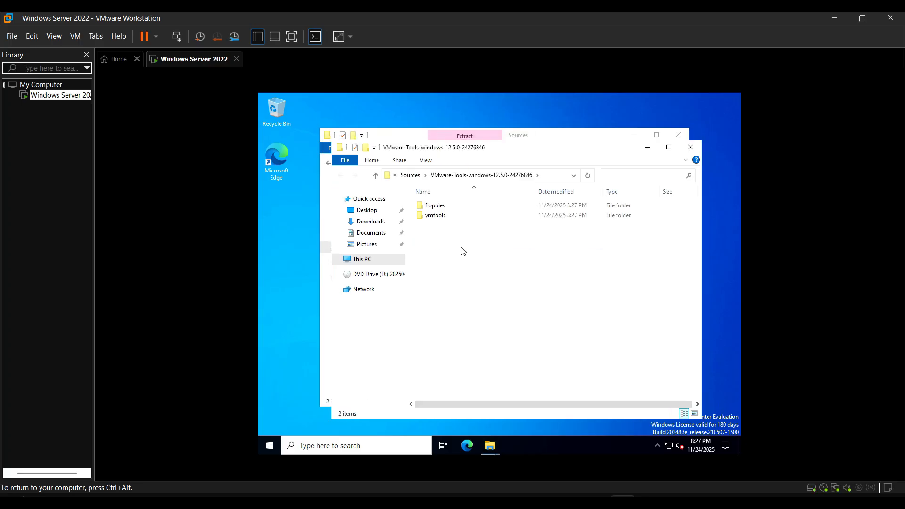
Step: Mount the windows disc image from the extracted vmtools folder
double_click(440, 218)
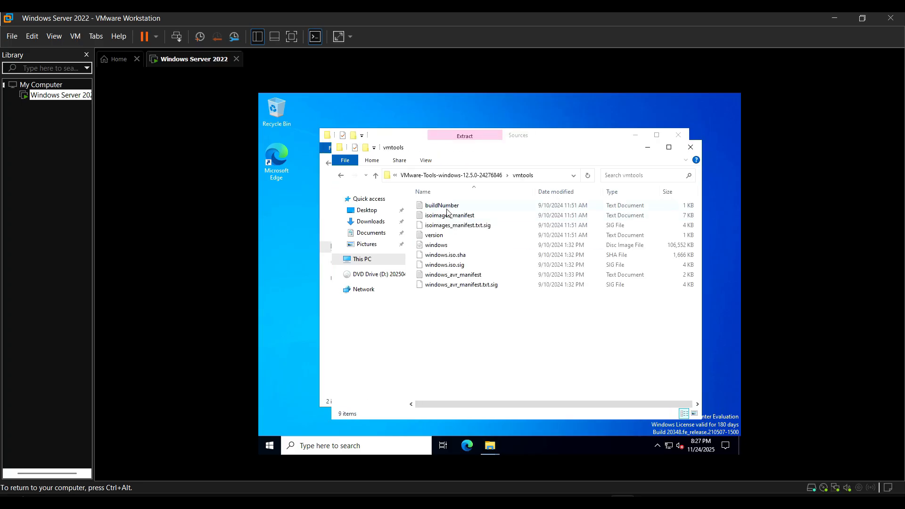
right_click(447, 247)
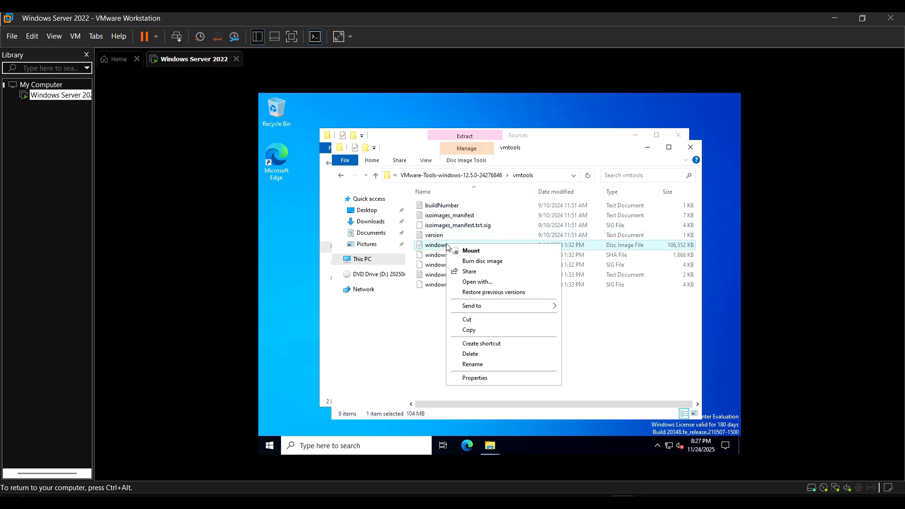
left_click(465, 250)
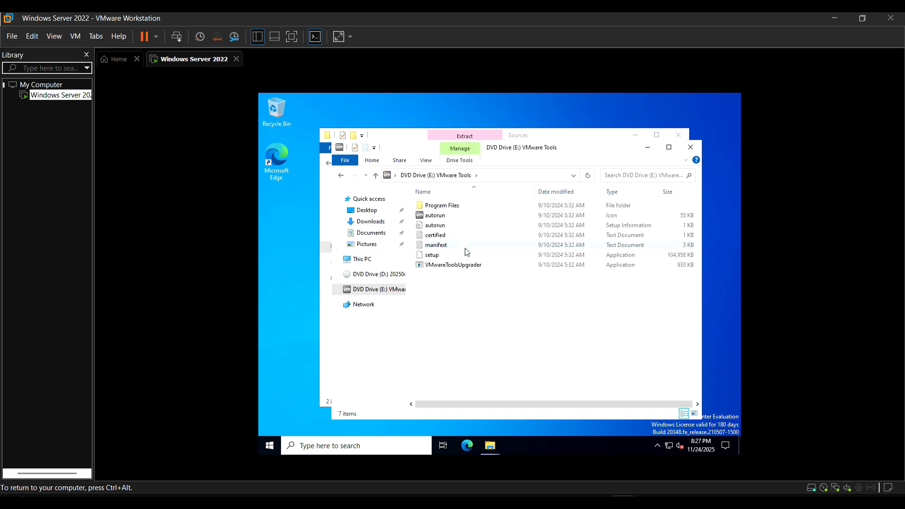
Step: Run setup from the mounted VMware Tools disc, DVD Drive (E:), and dismiss the AutoPlay notification
left_click(366, 260)
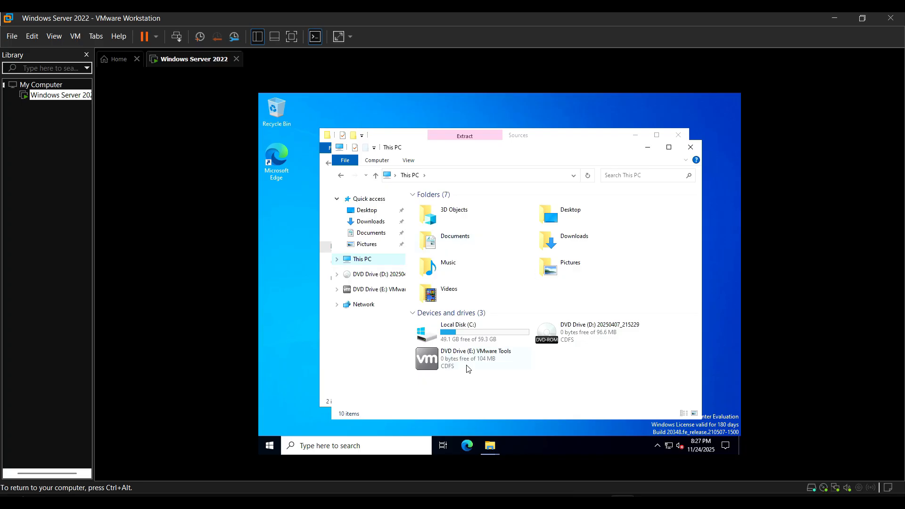
left_click(367, 289)
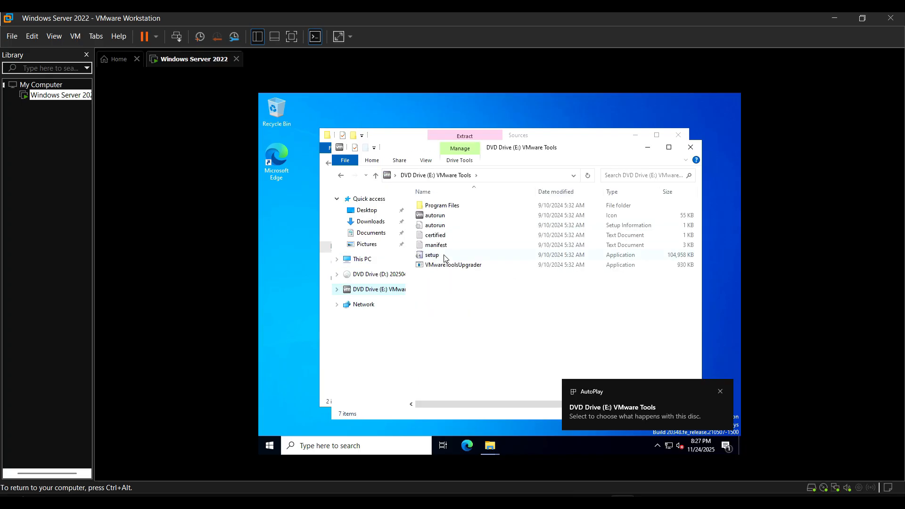
double_click(445, 257)
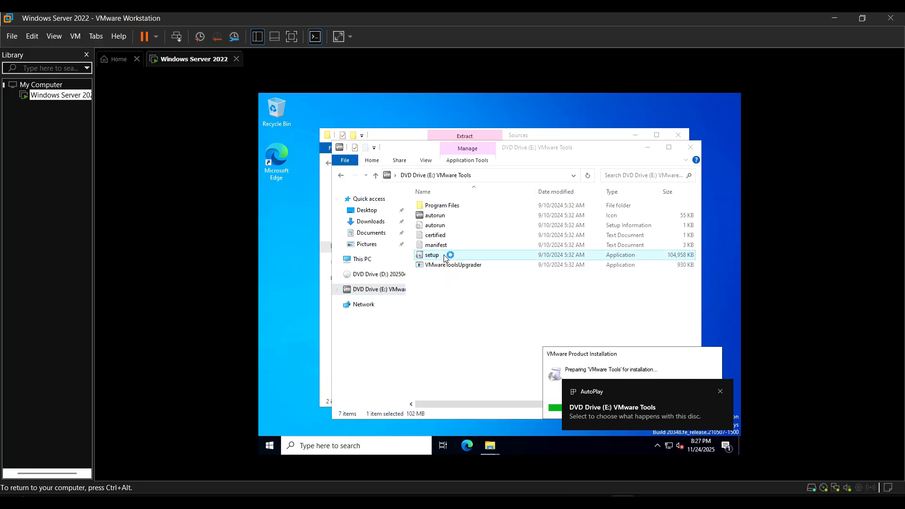
left_click(720, 389)
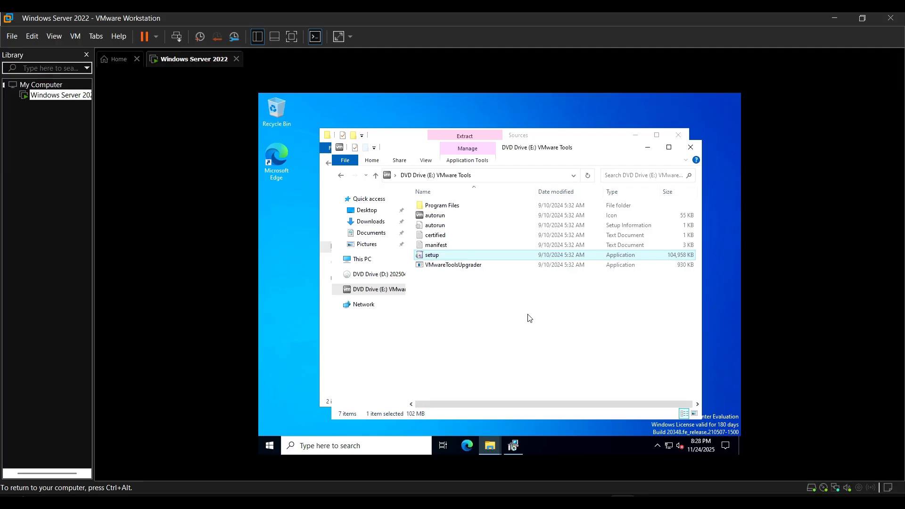
Step: Install VMware Tools through the setup wizard, finish it and restart the server
left_click(512, 448)
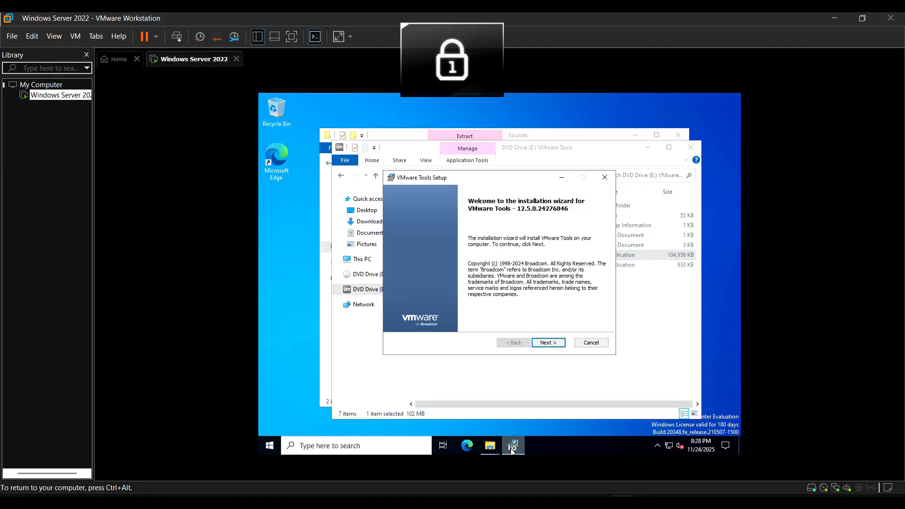
left_click(549, 348)
left_click(550, 348)
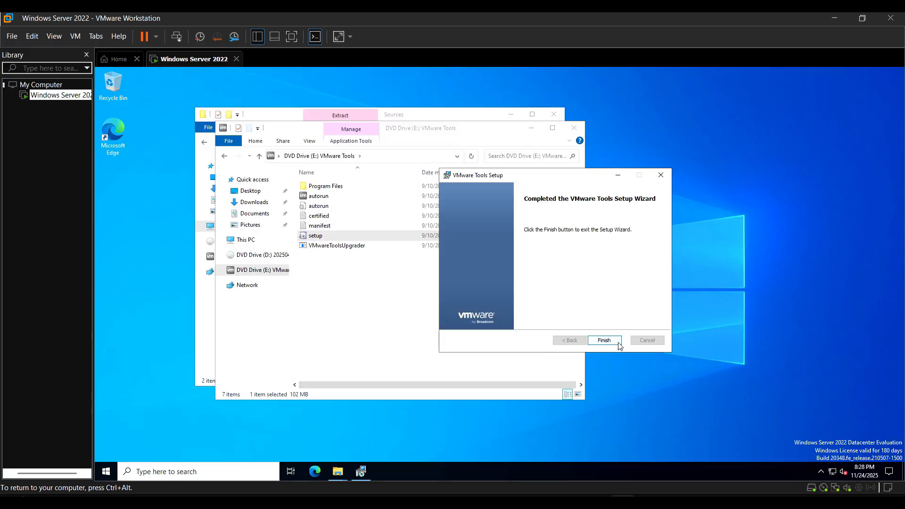
left_click(603, 339)
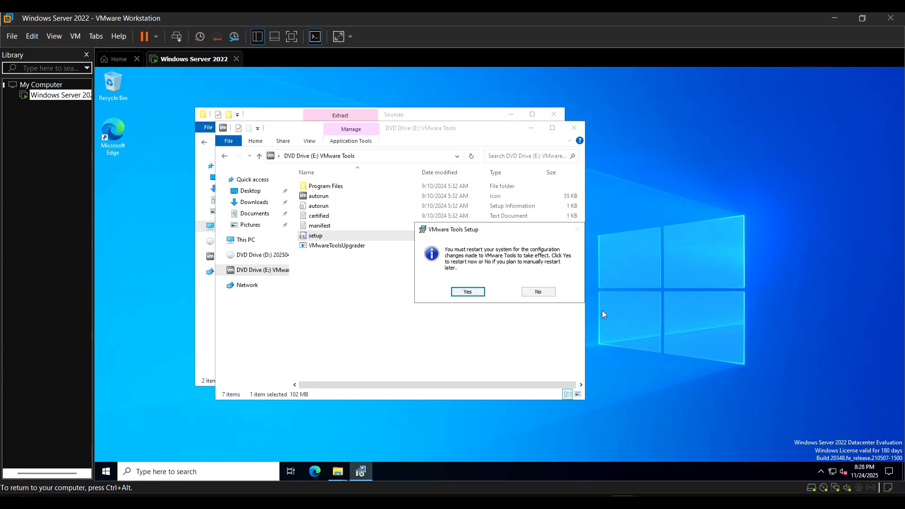
left_click(469, 292)
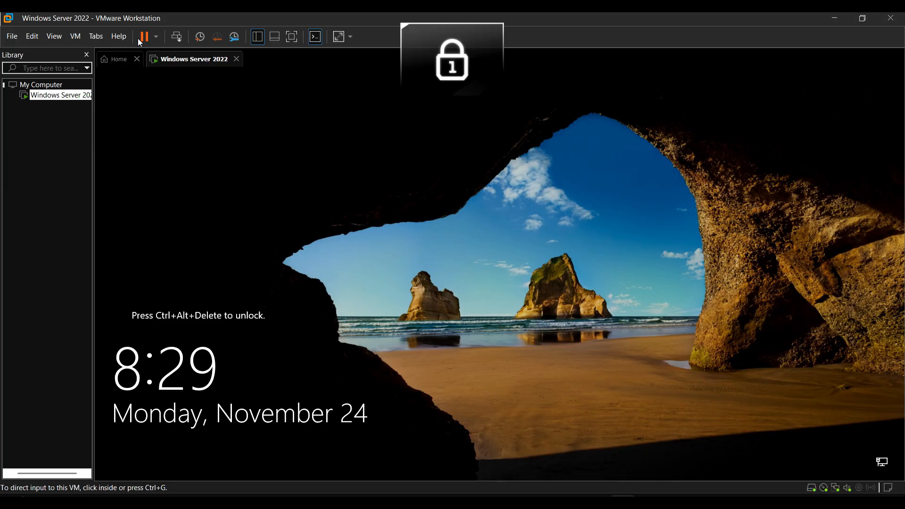
Step: Unlock the restarted virtual machine, sign in as Administrator with the account password, and close the Windows Admin Center message
left_click(176, 36)
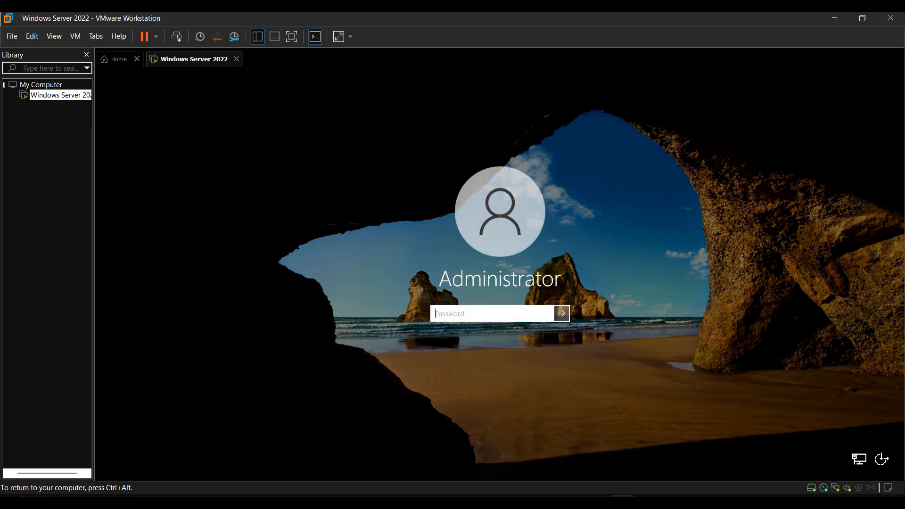
type("•••••••••")
key("Return")
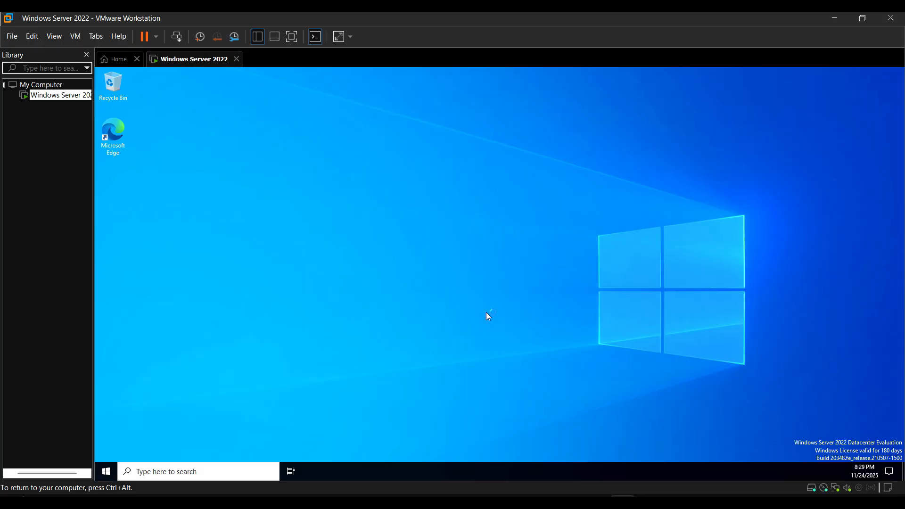
right_click(484, 240)
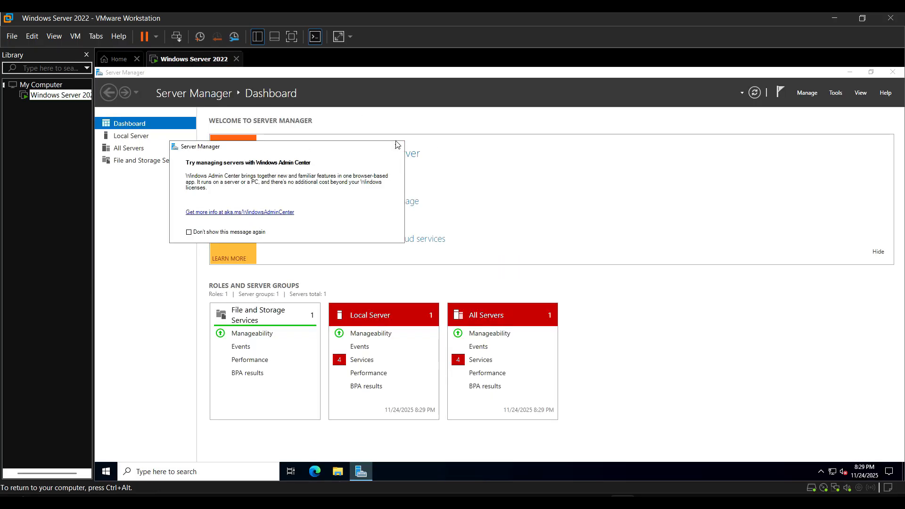
left_click(399, 149)
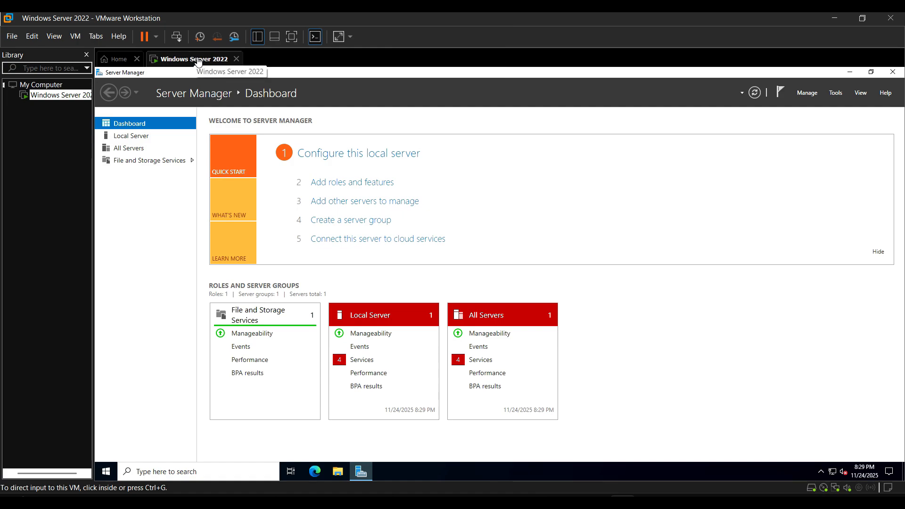
Step: Power off the Windows Server 2022 virtual machine and confirm
right_click(198, 59)
mouse_move(231, 83)
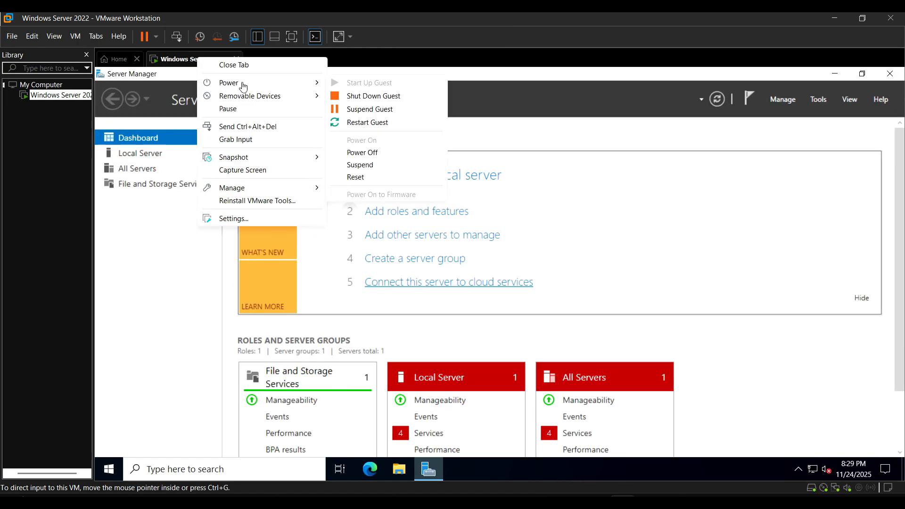
left_click(368, 154)
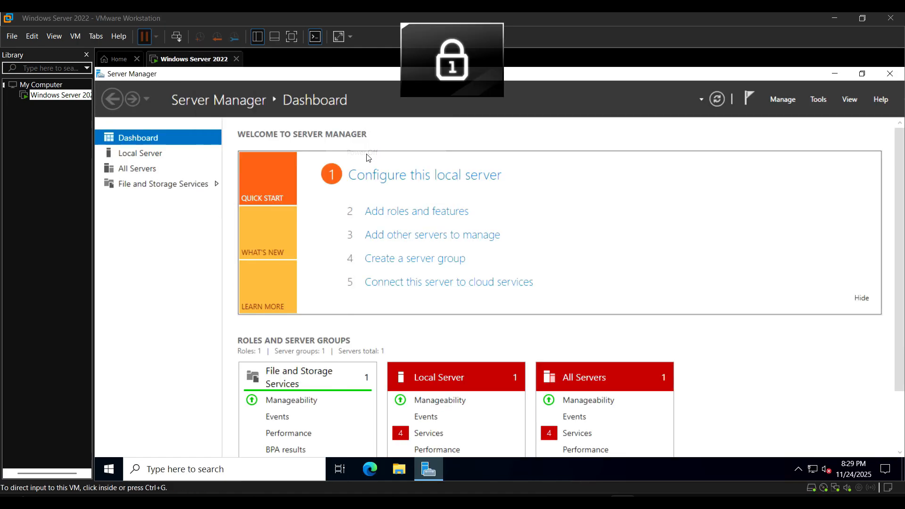
left_click(468, 292)
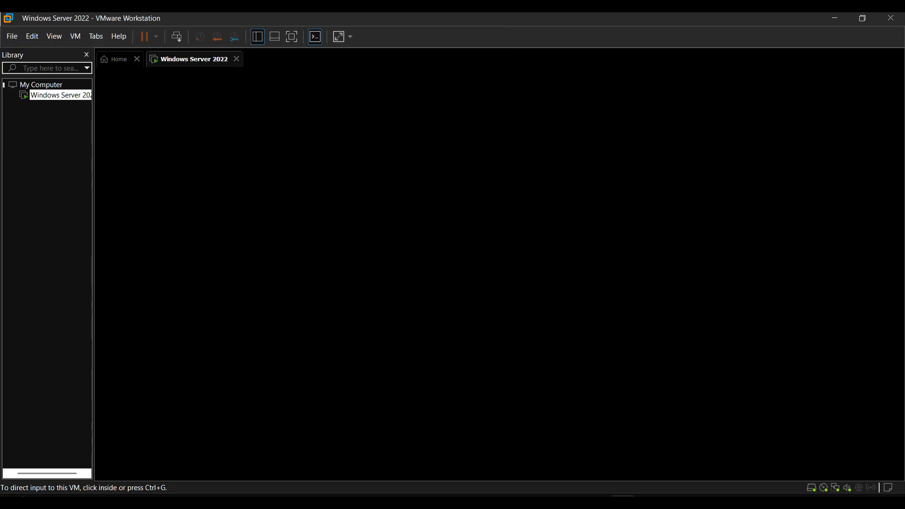